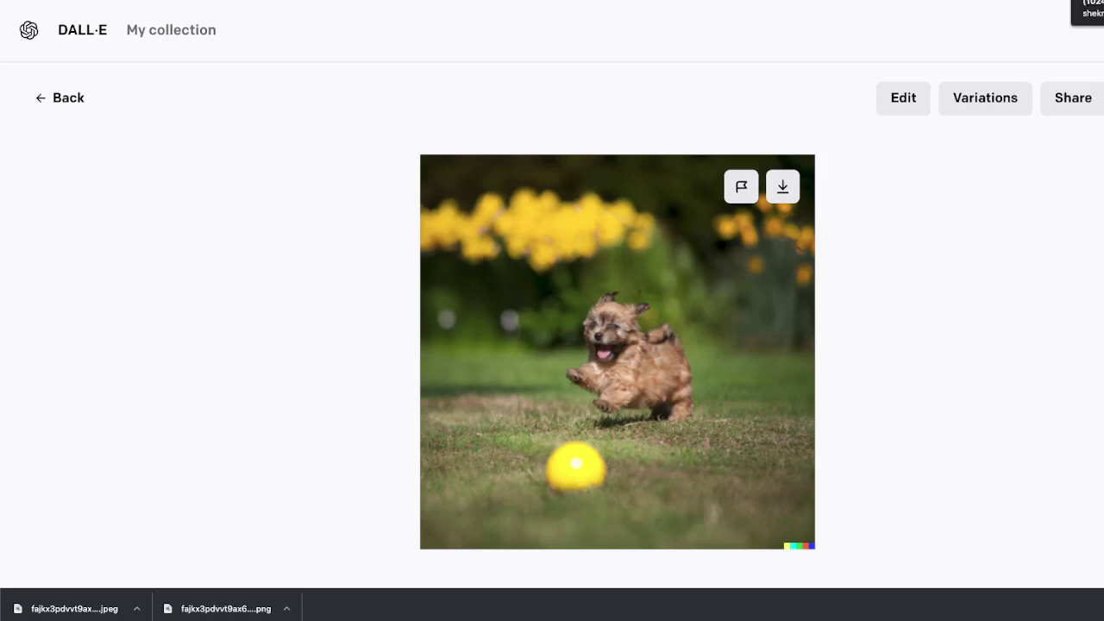
key("ctrl+Tab")
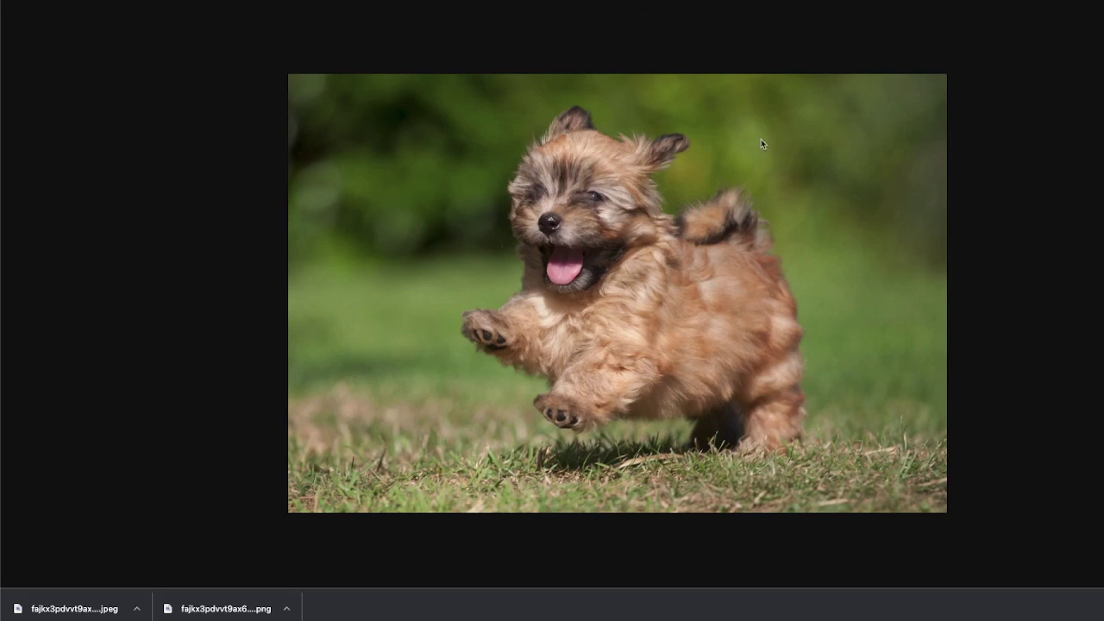
key("ctrl+Tab")
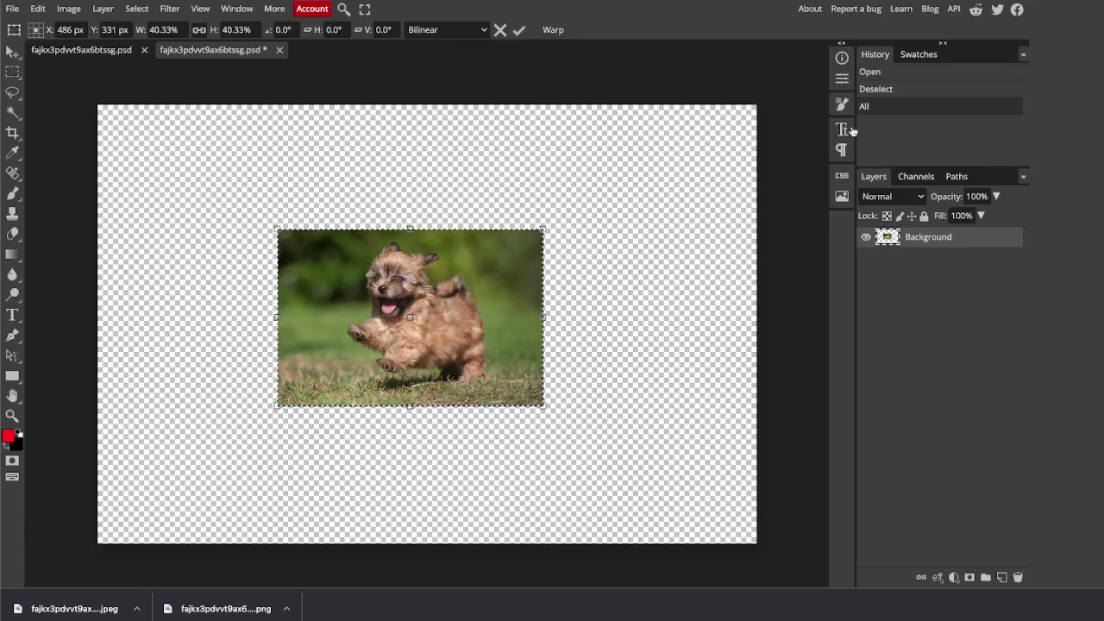
left_click(10, 9)
mouse_move(41, 88)
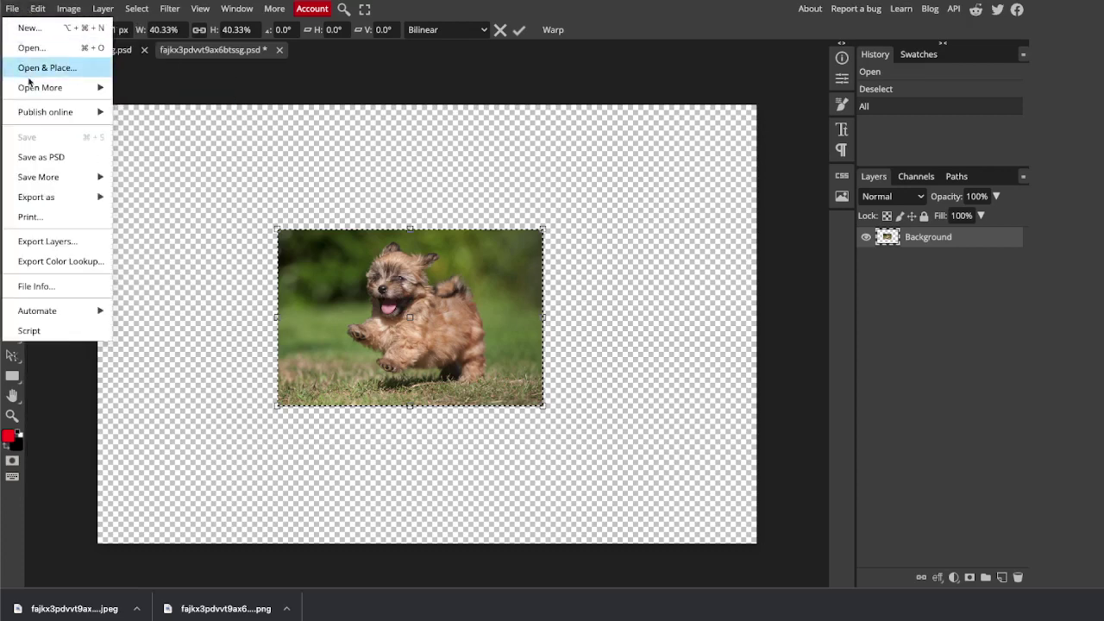
left_click(177, 107)
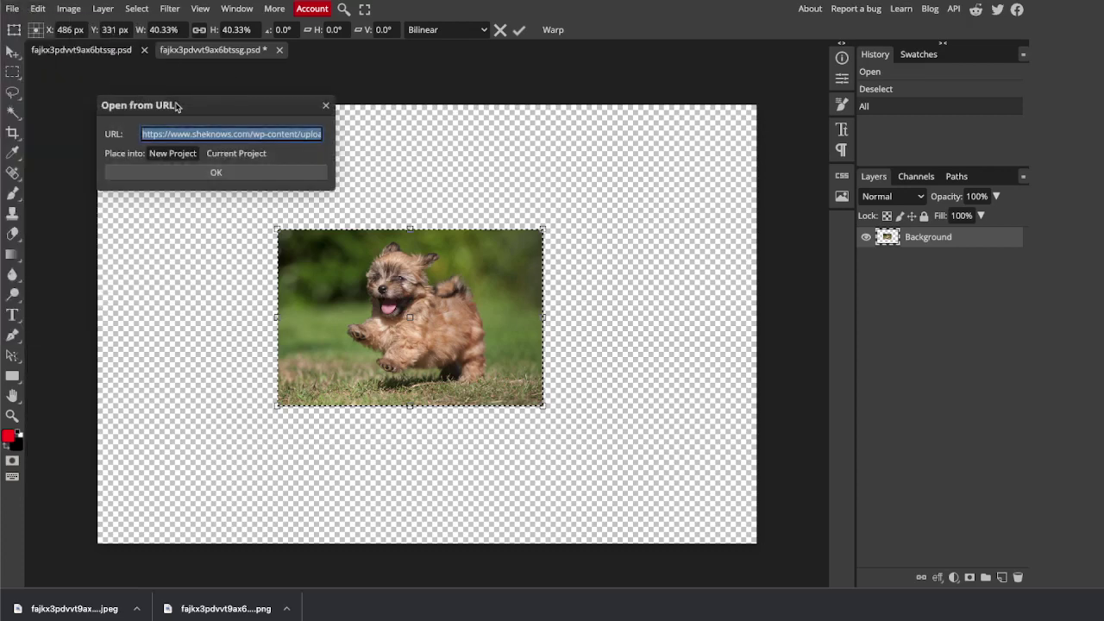
type("https://www.sheknows.com/wp-content/uploads/2018/08/fajkx3pdvvt9ax6btssg.jpeg?w=1024")
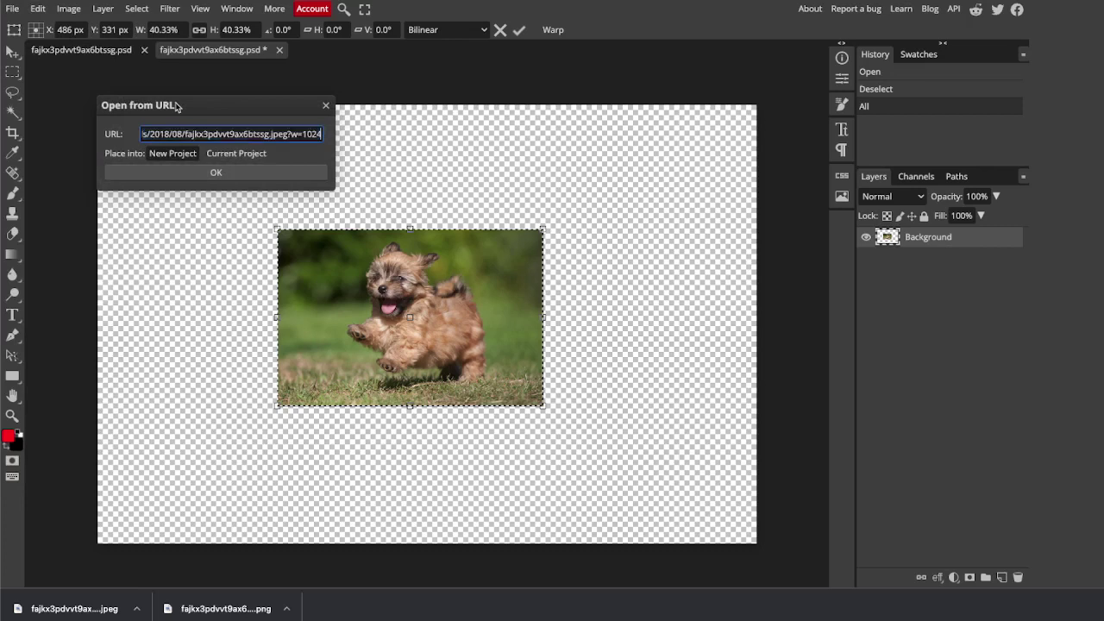
left_click(169, 153)
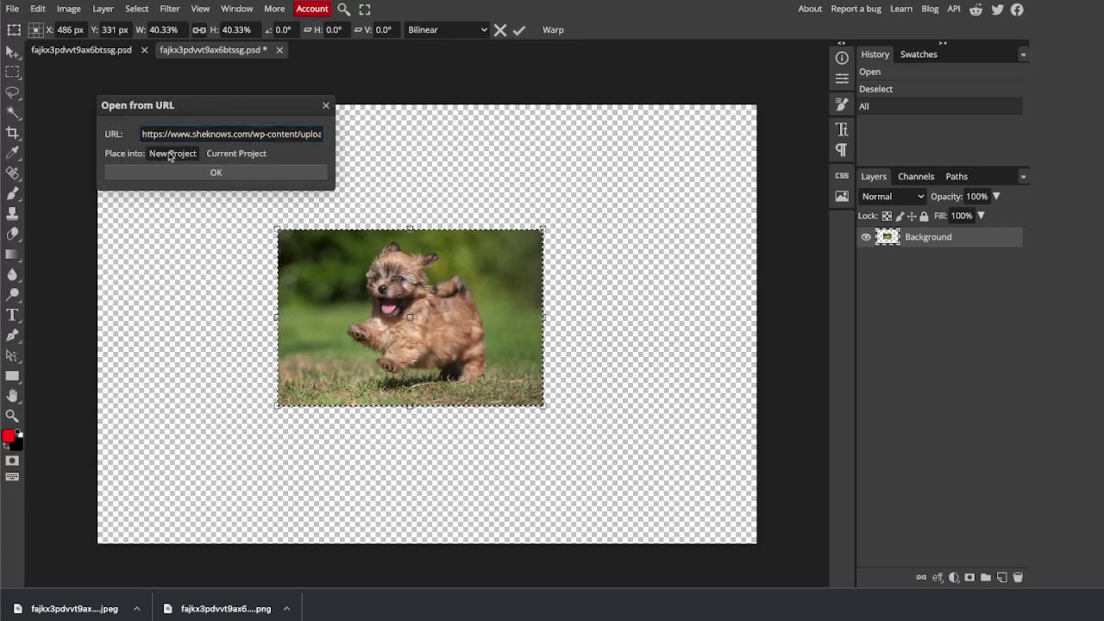
left_click(217, 174)
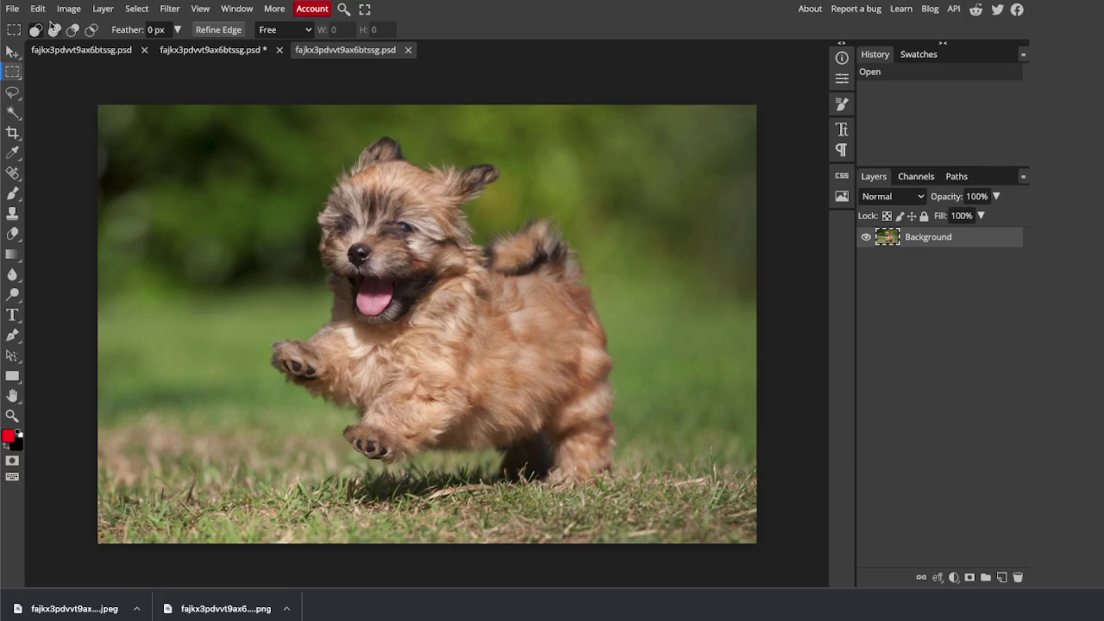
- Scale the whole puppy image down to about 43% and place it near the canvas centre, at about X 517, Y 341 px
left_click(222, 167)
key("ctrl+a")
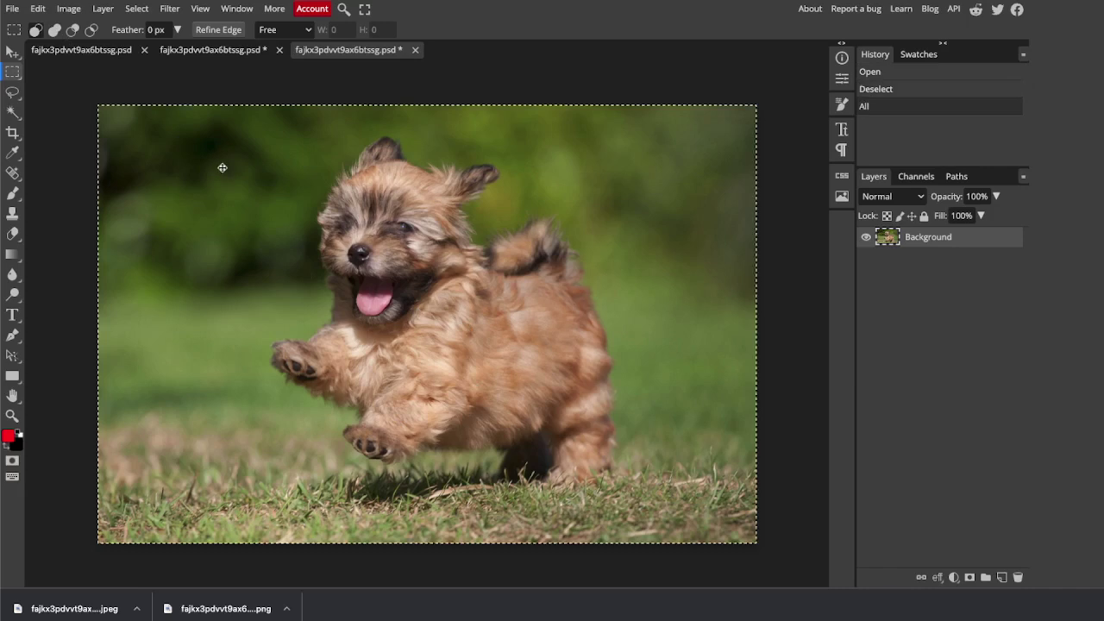
left_click(39, 8)
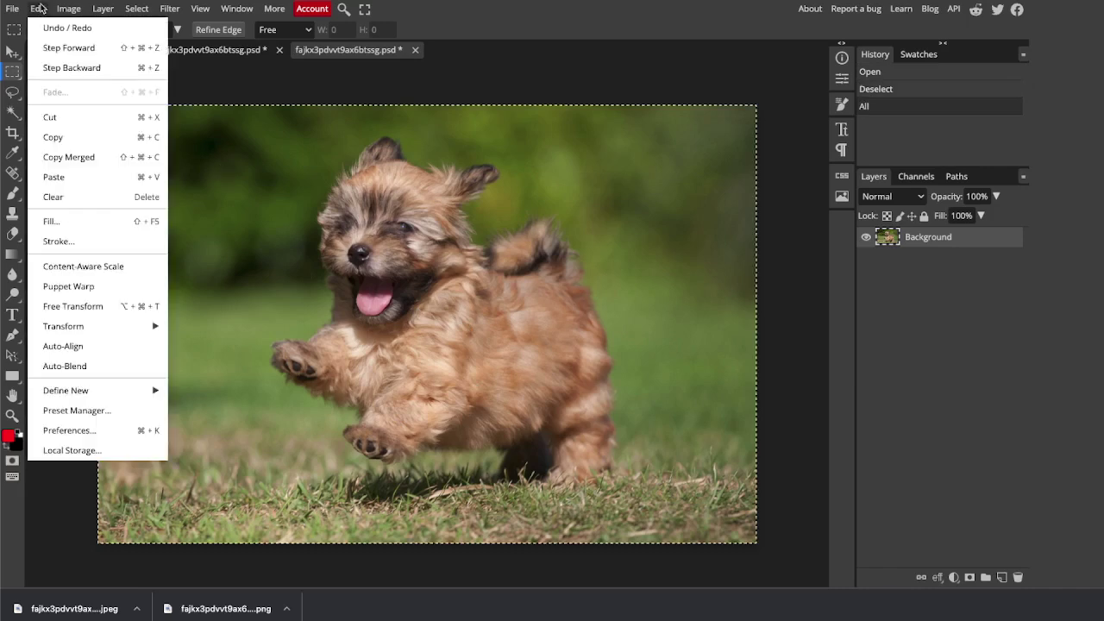
mouse_move(90, 331)
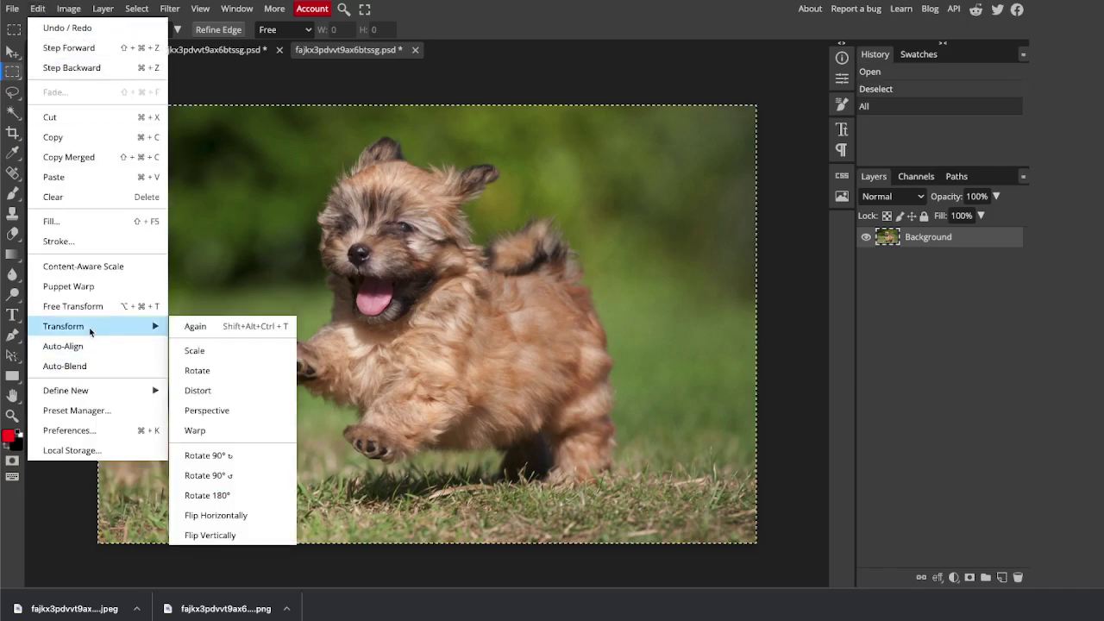
left_click(210, 351)
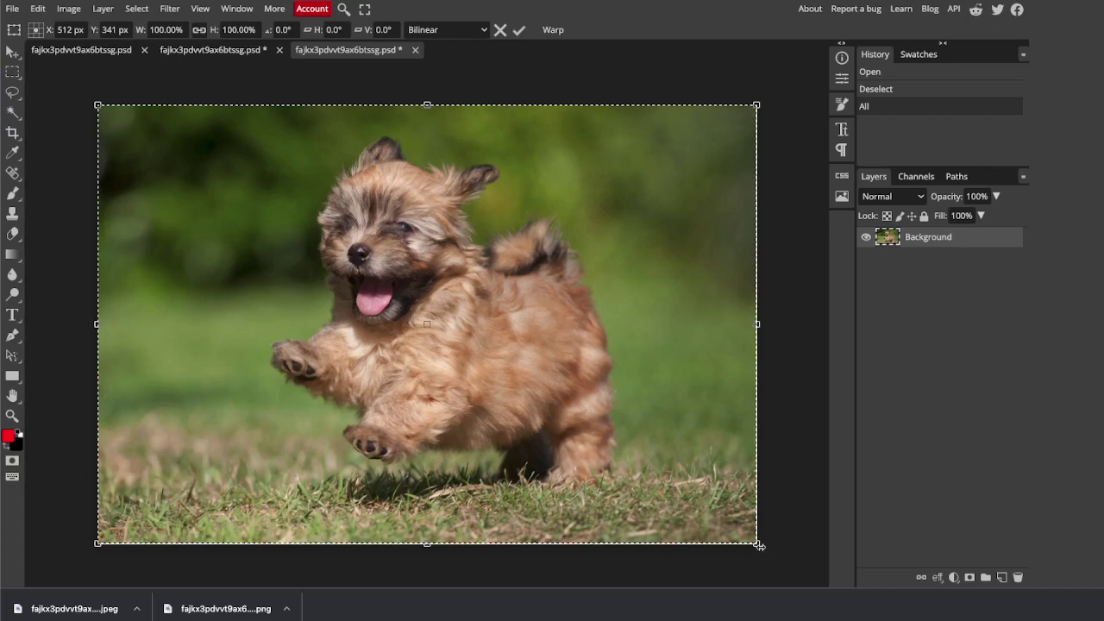
left_click_drag(759, 545, 552, 407)
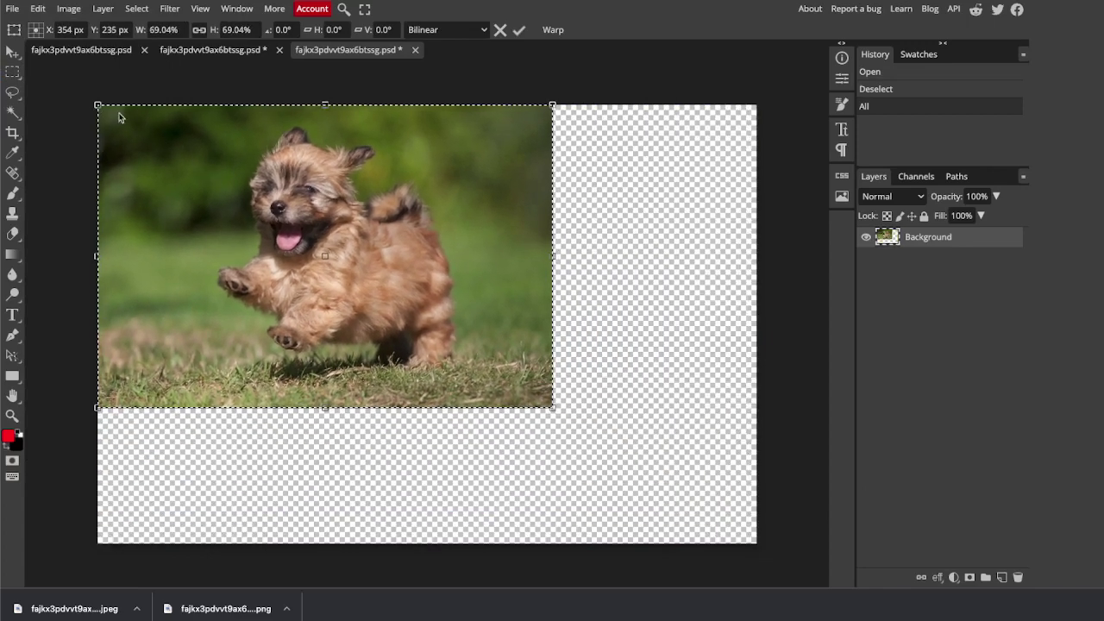
left_click_drag(97, 105, 290, 212)
left_click_drag(479, 330, 512, 342)
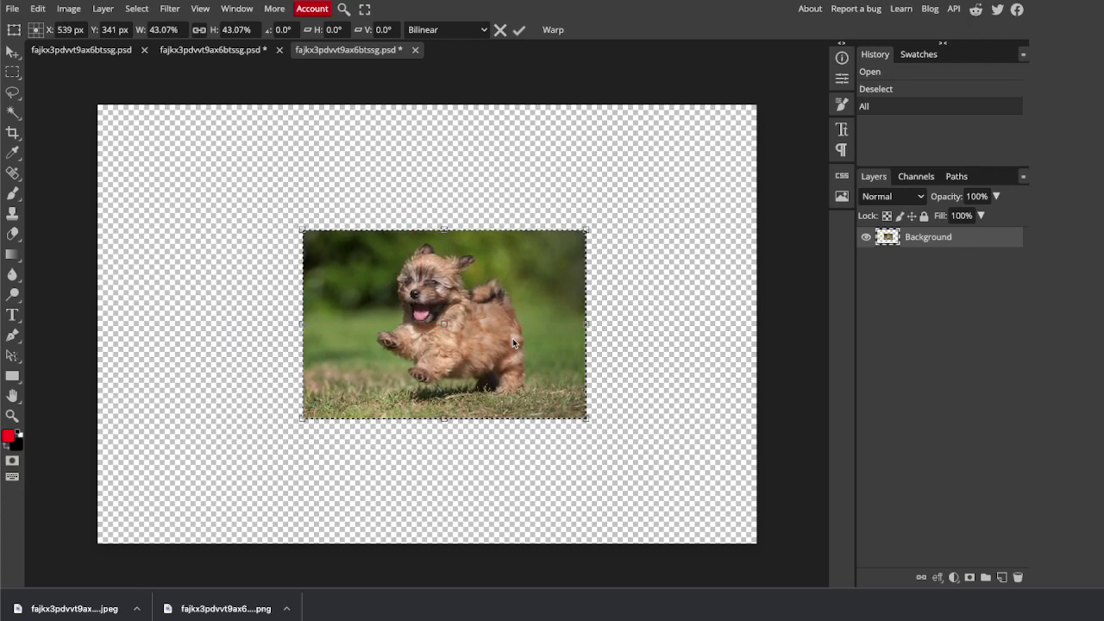
left_click_drag(437, 314, 422, 312)
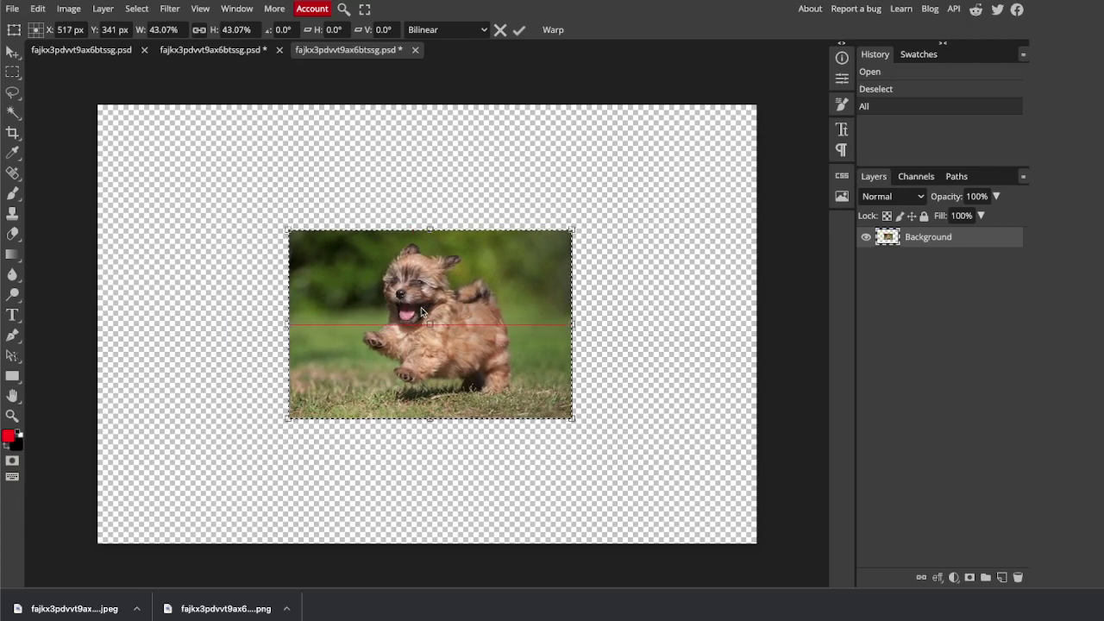
- Export the shrunken image with its transparent surroundings as a PNG named puppysmall in Downloads-inside
left_click(12, 8)
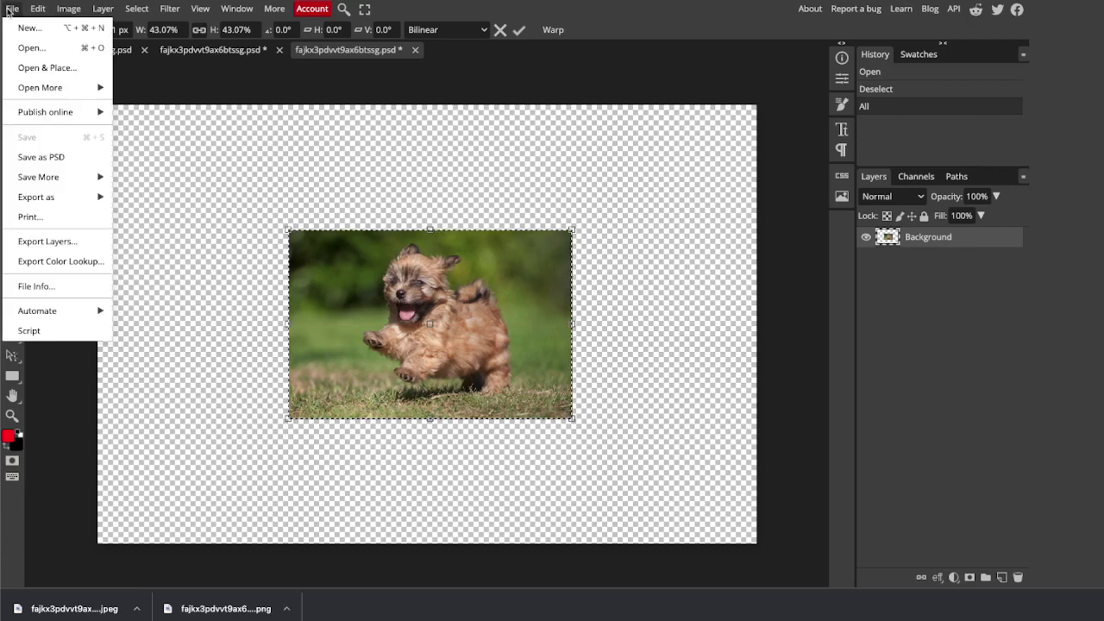
mouse_move(62, 199)
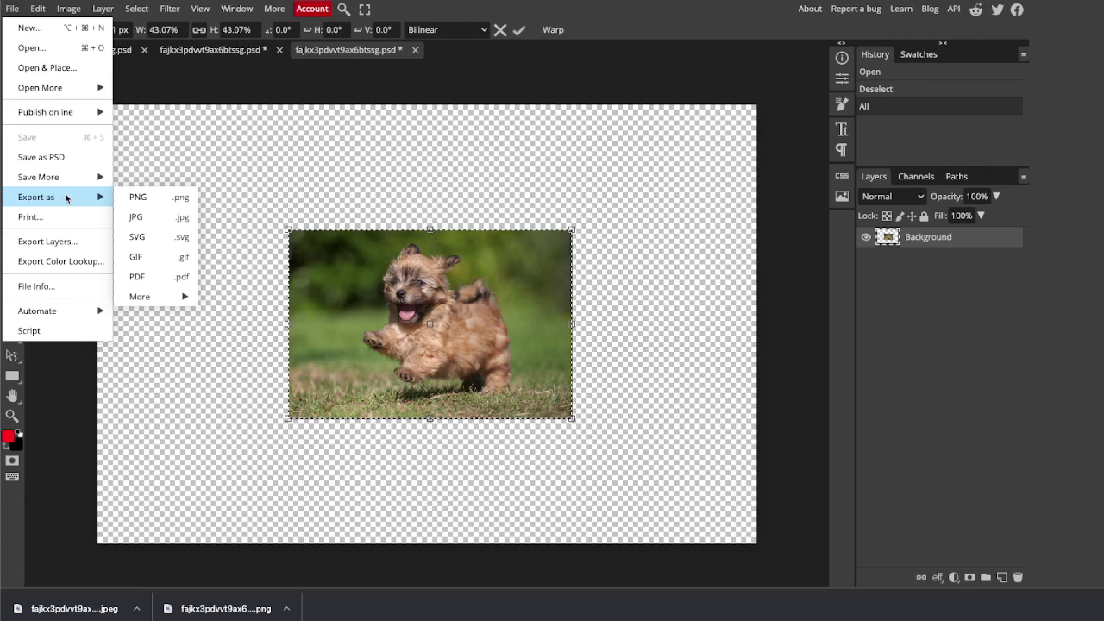
left_click(155, 200)
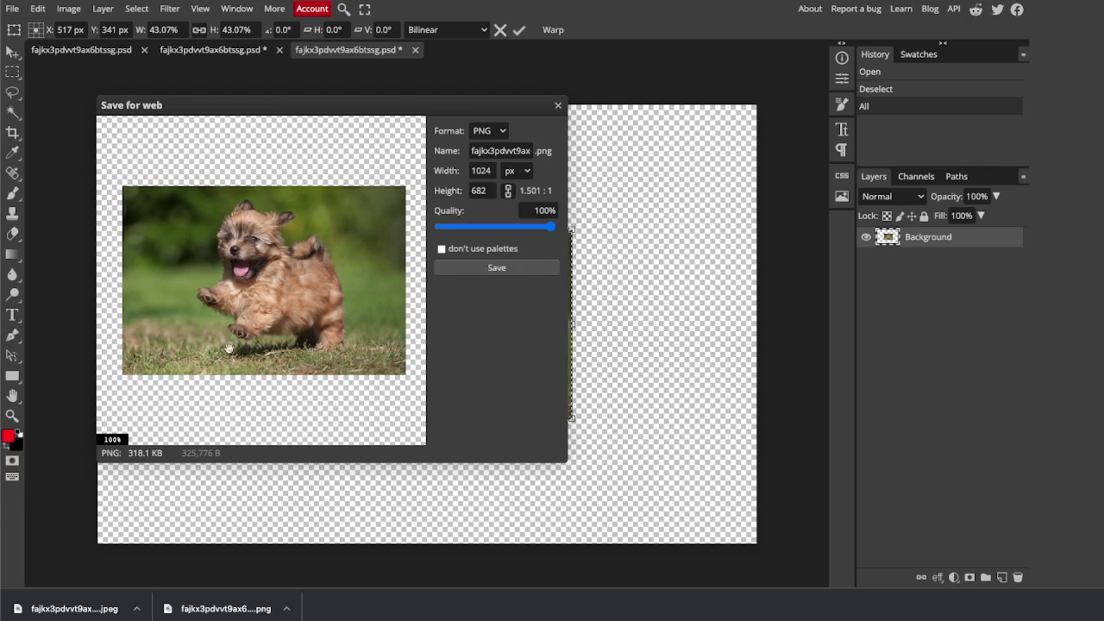
left_click(512, 267)
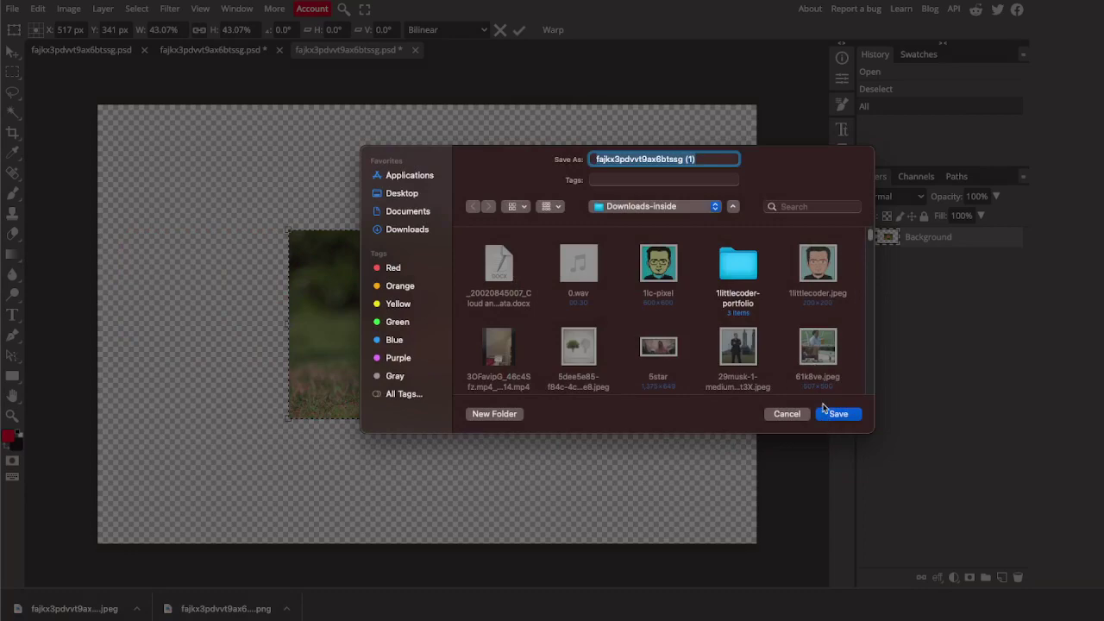
type("puppy")
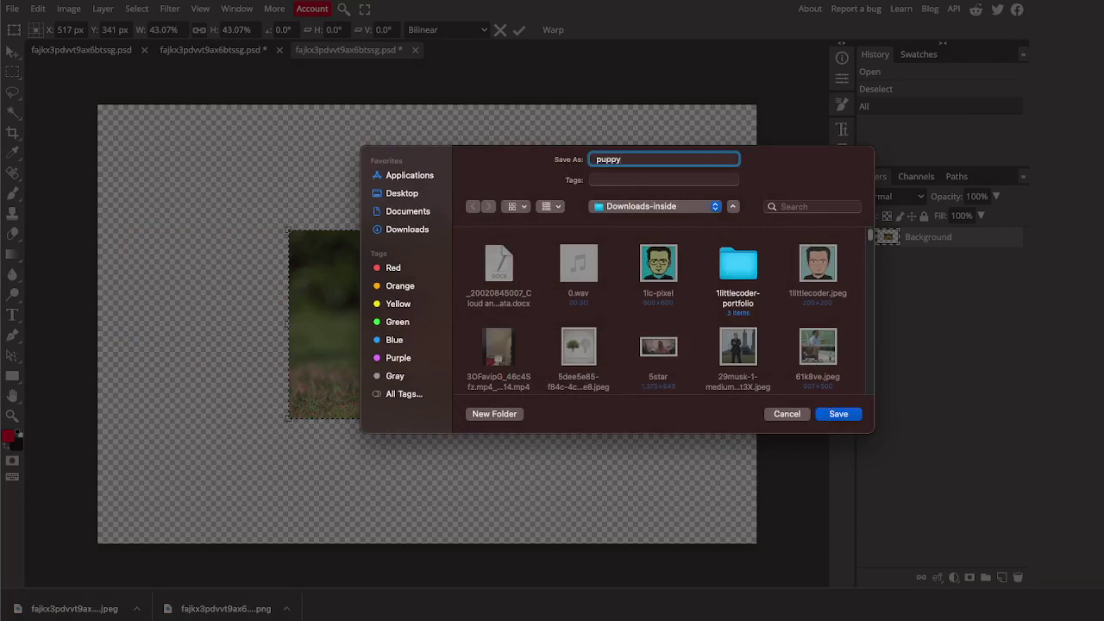
type("small")
key("Return")
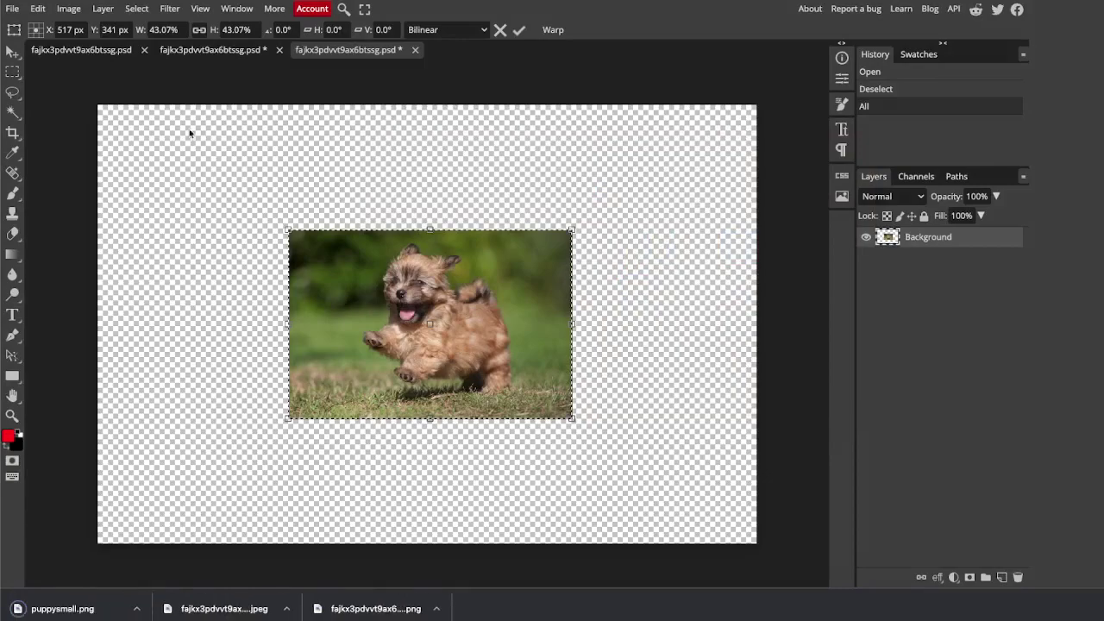
- Switch to DALL·E, upload puppysmall.png with the square crop offered, and open it for editing
key("ctrl+shift+Tab")
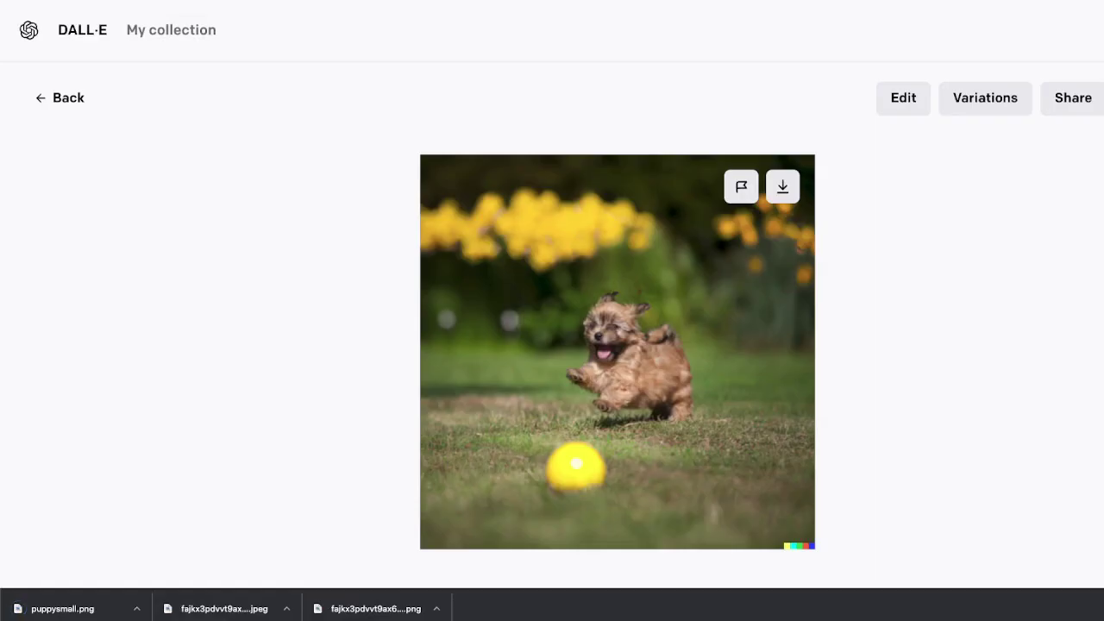
left_click(74, 34)
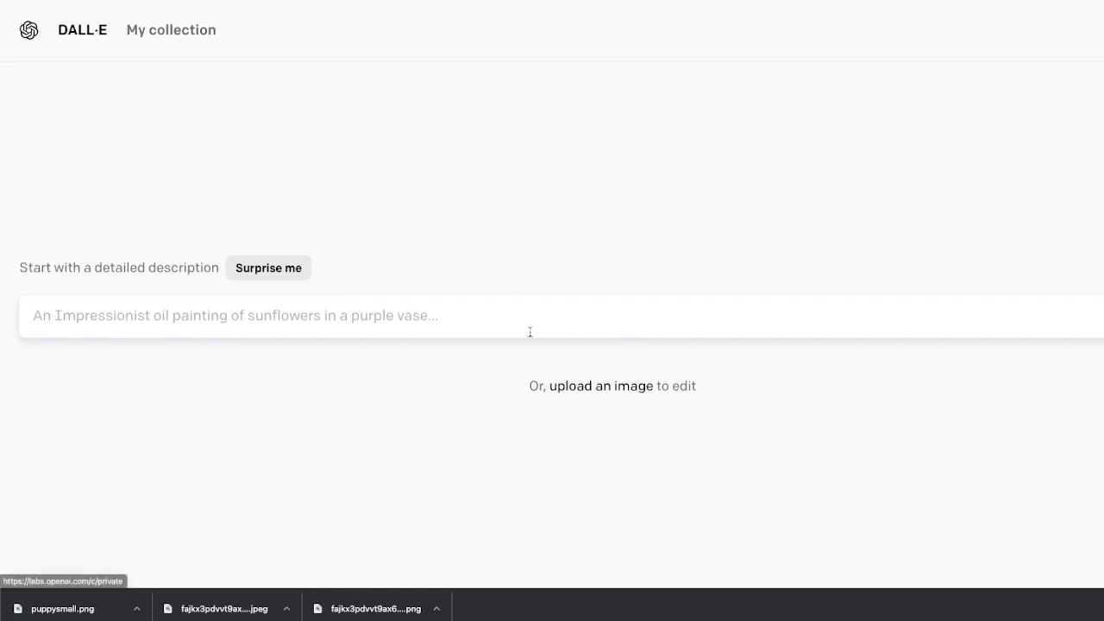
left_click(603, 388)
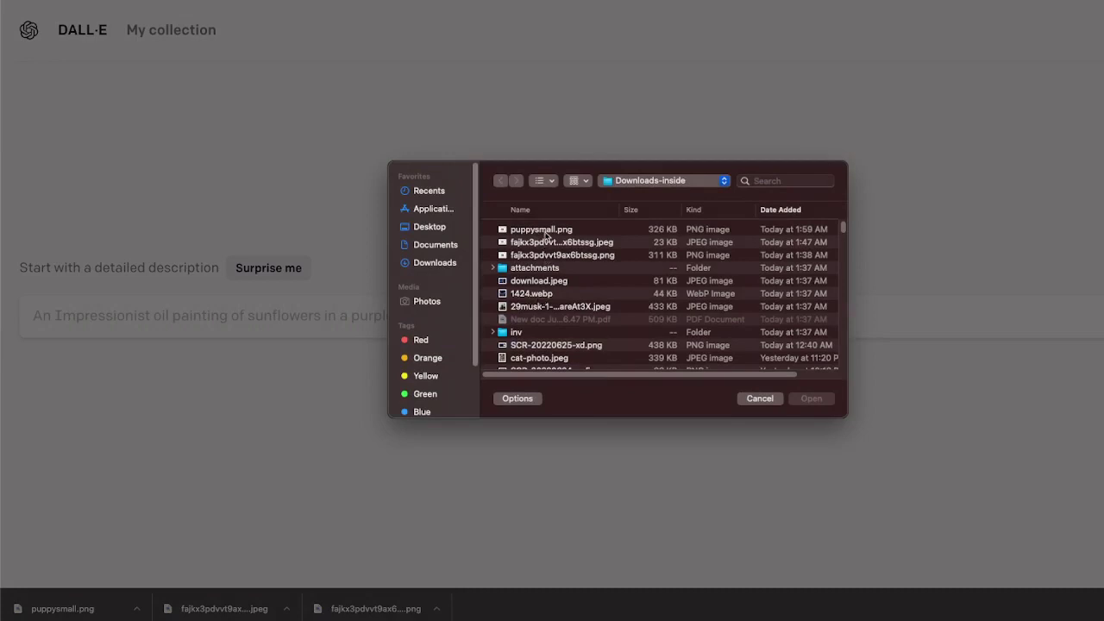
double_click(547, 231)
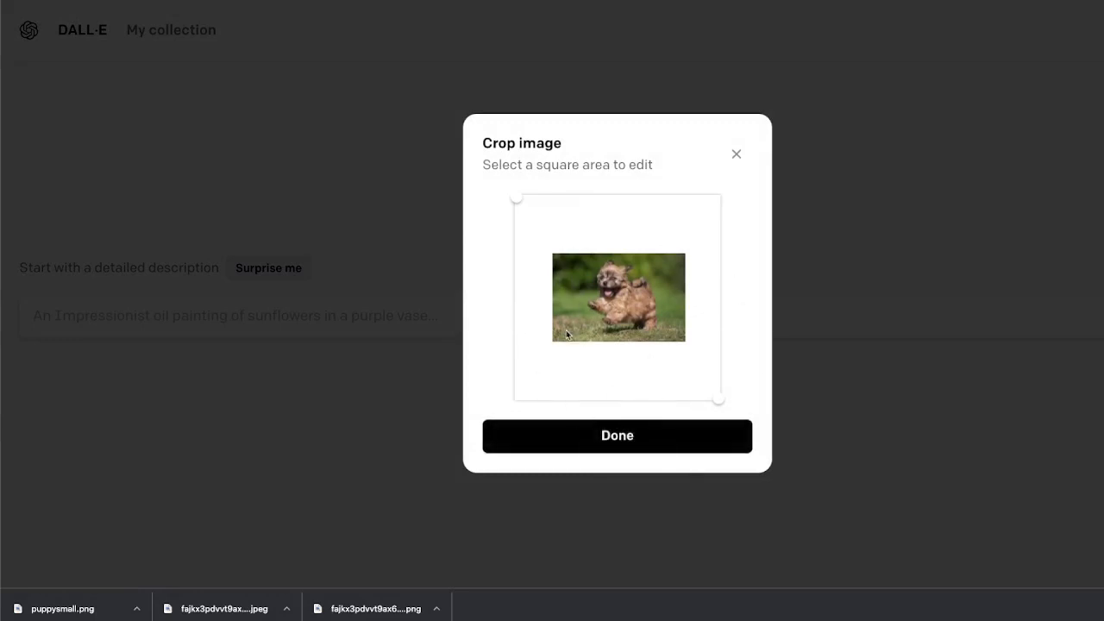
left_click(648, 453)
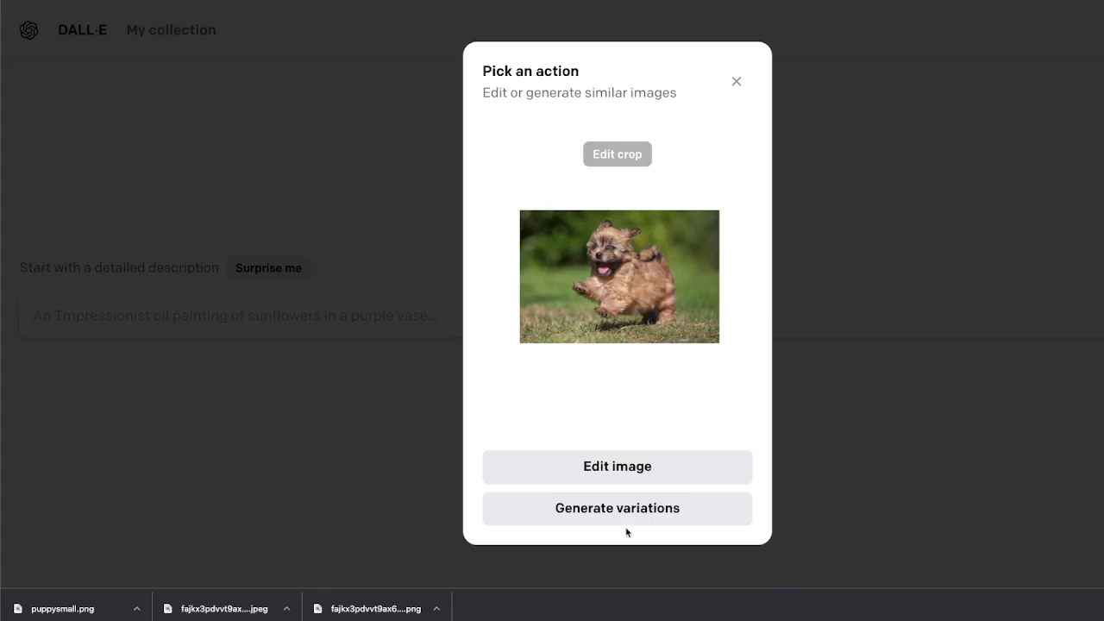
left_click(629, 466)
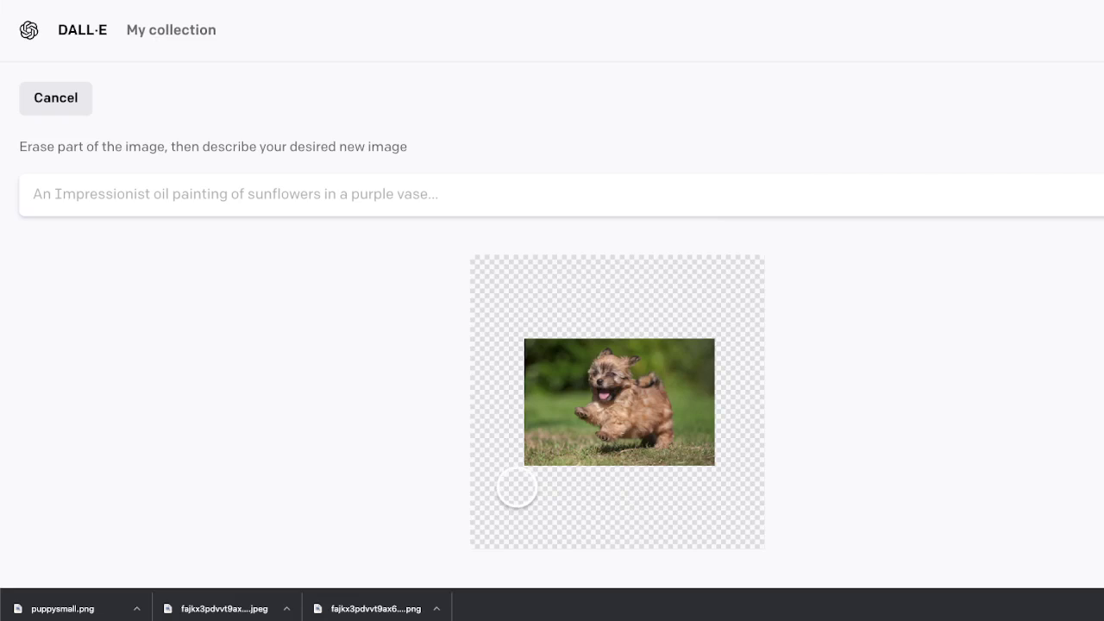
- Erase the outer edges of the puppy photo on all four sides and generate new images with the prompt "fill"
mouse_move(516, 485)
left_mouse_down()
mouse_move(520, 327)
mouse_move(530, 318)
left_mouse_up()
mouse_move(722, 316)
left_mouse_down()
mouse_move(723, 496)
mouse_move(730, 467)
mouse_move(483, 479)
mouse_move(514, 313)
mouse_move(531, 329)
mouse_move(608, 321)
mouse_move(748, 331)
left_mouse_up()
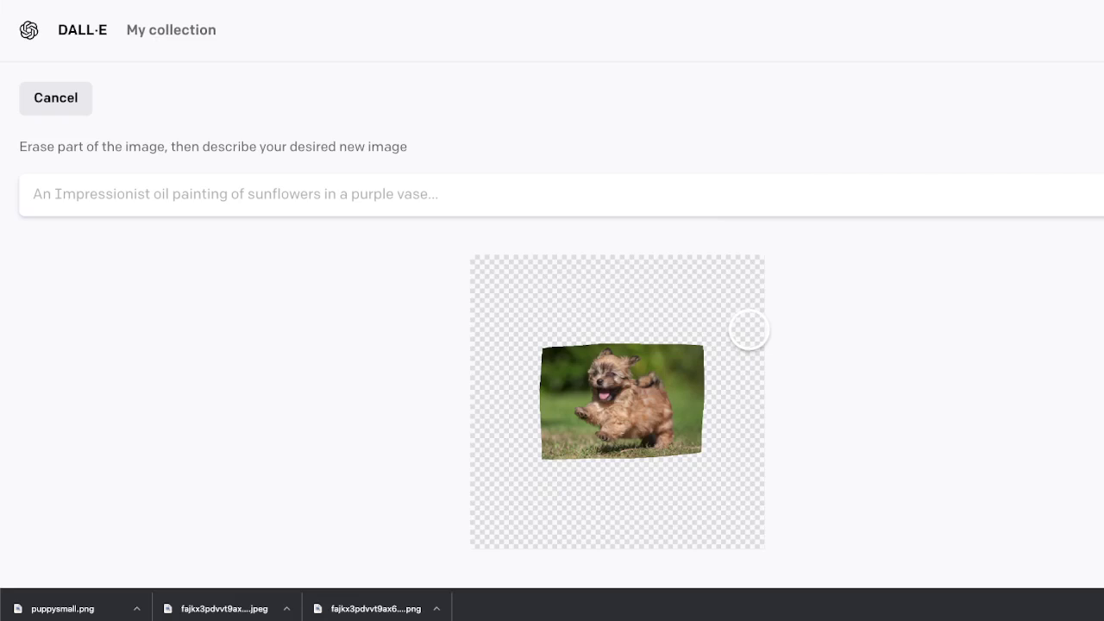
left_click(476, 207)
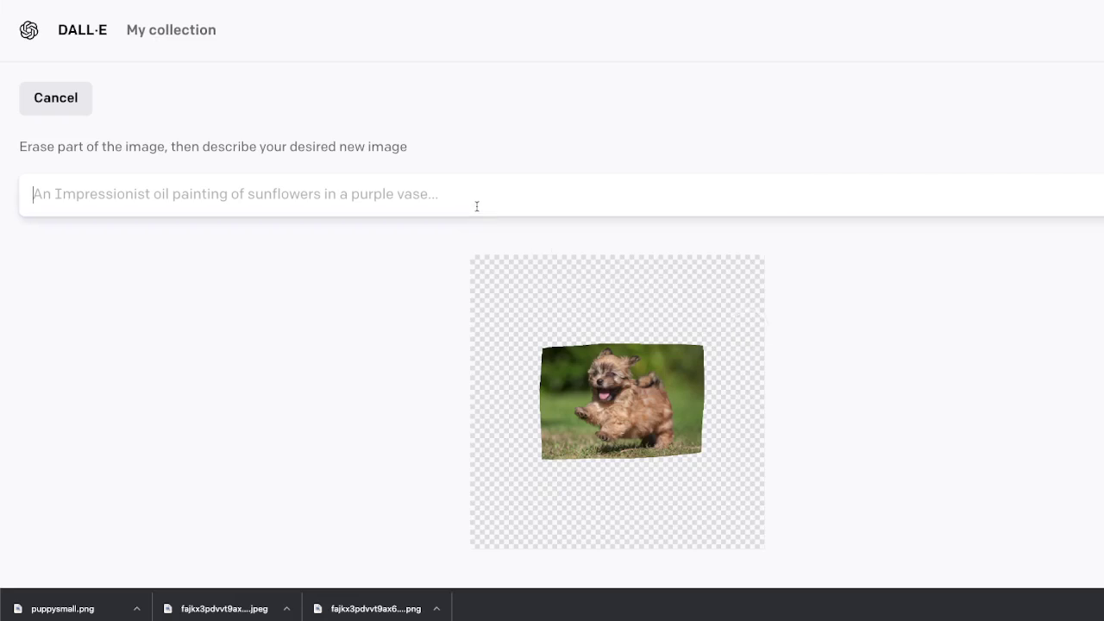
type("fill")
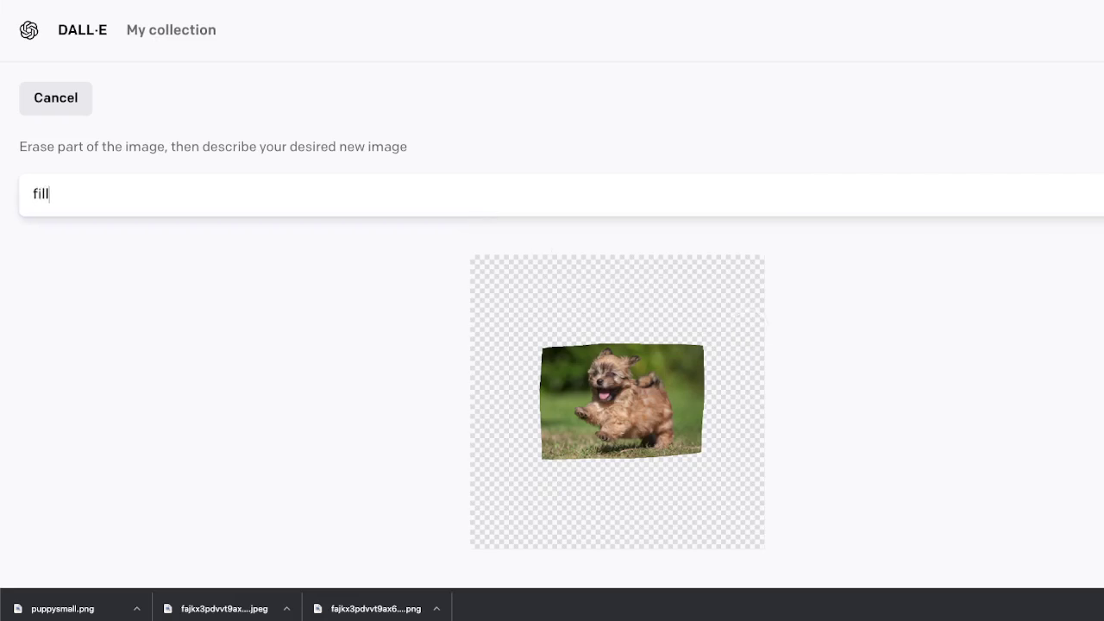
key("Return")
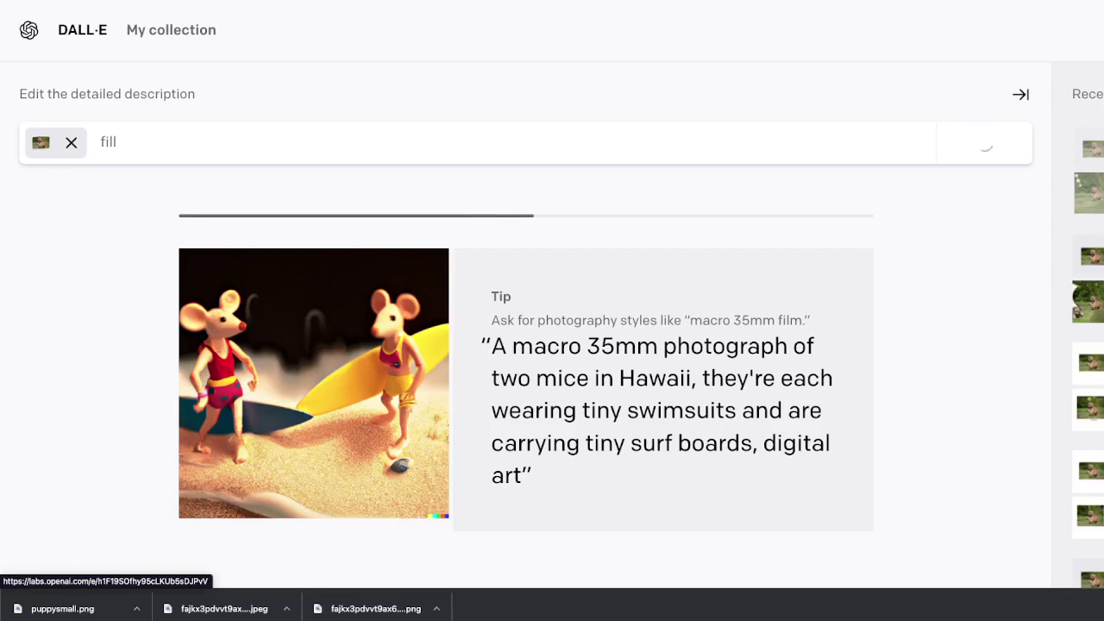
- Hide the recent images list and browse the original and the generated "fill" images one by one at large size
left_click(1021, 95)
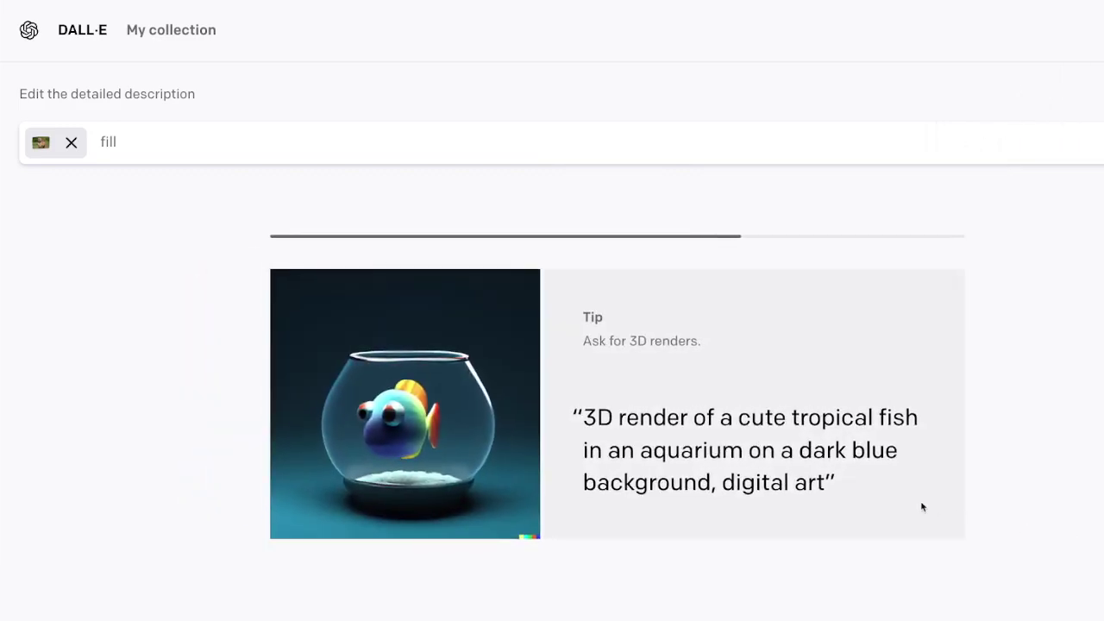
key("ctrl+plus")
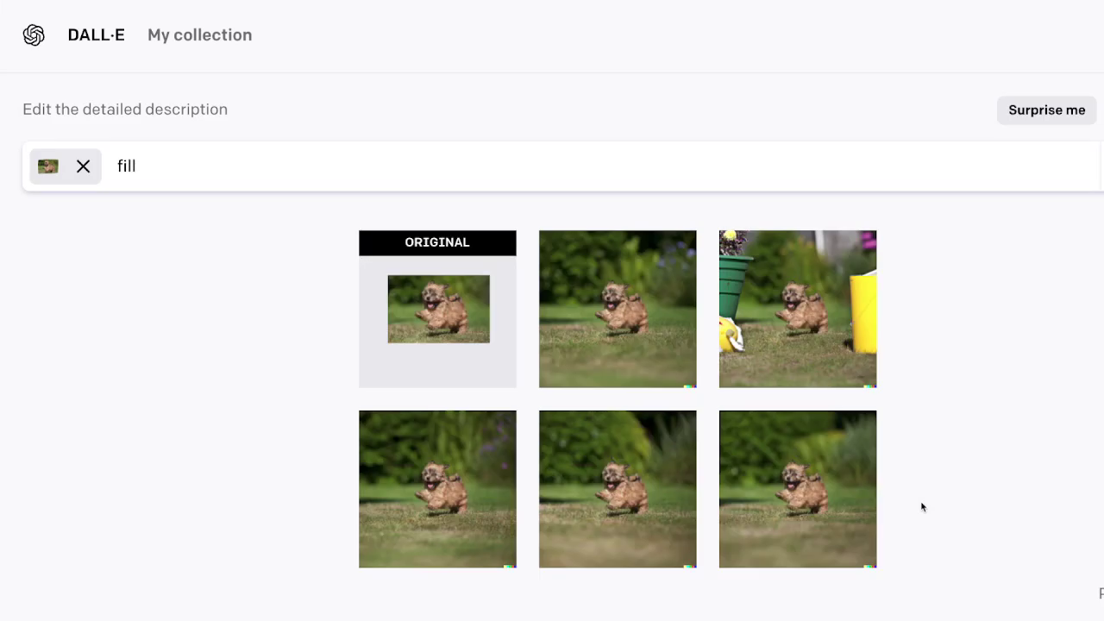
left_click(426, 339)
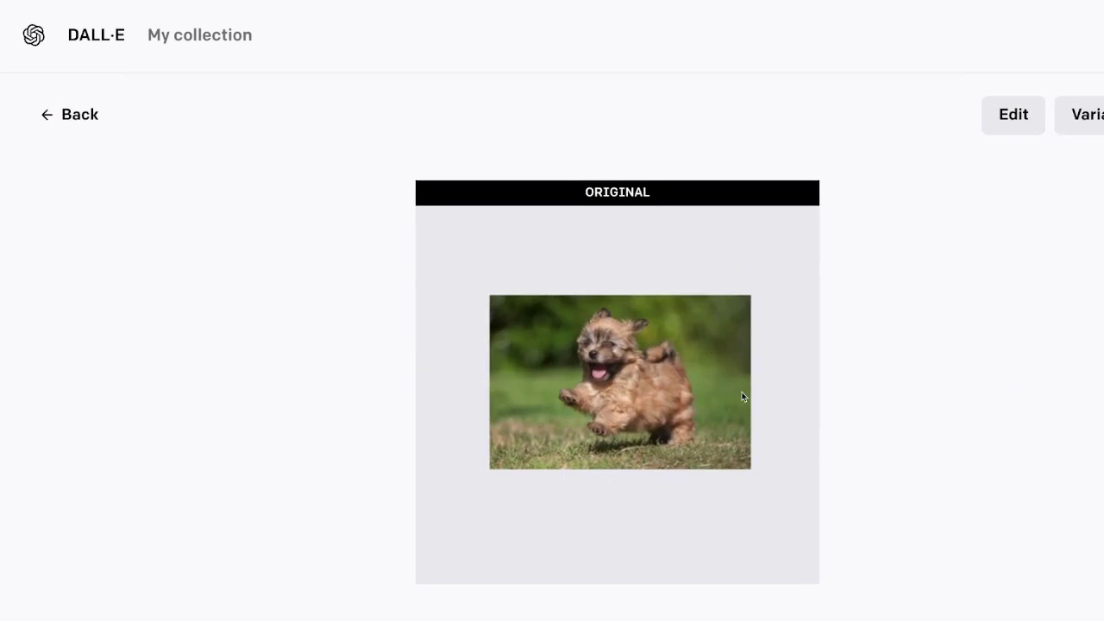
key("Right")
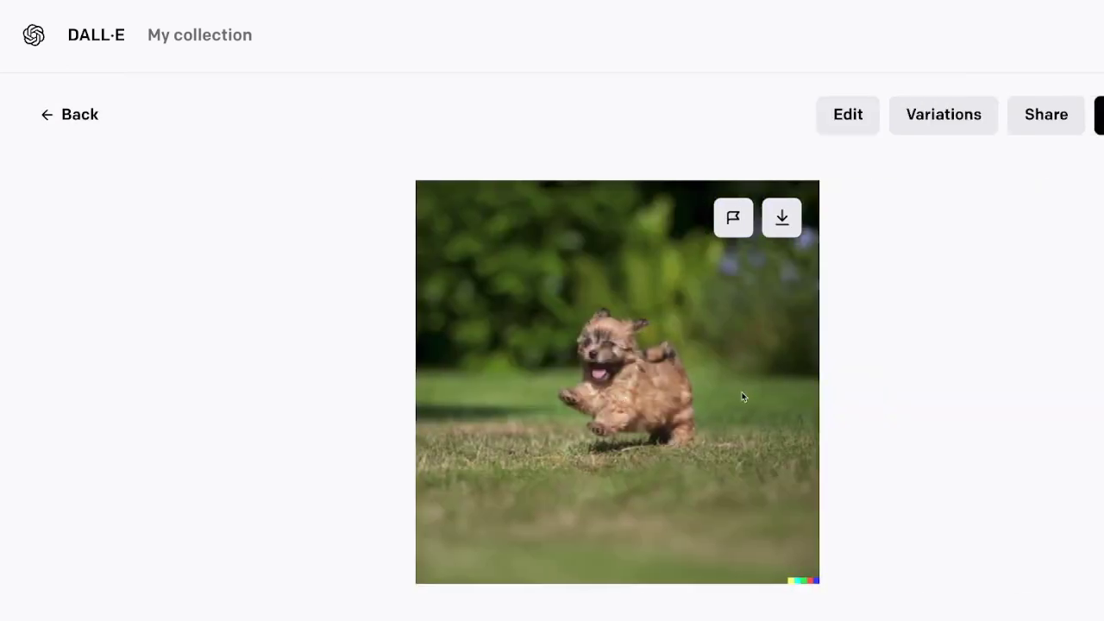
key("Right")
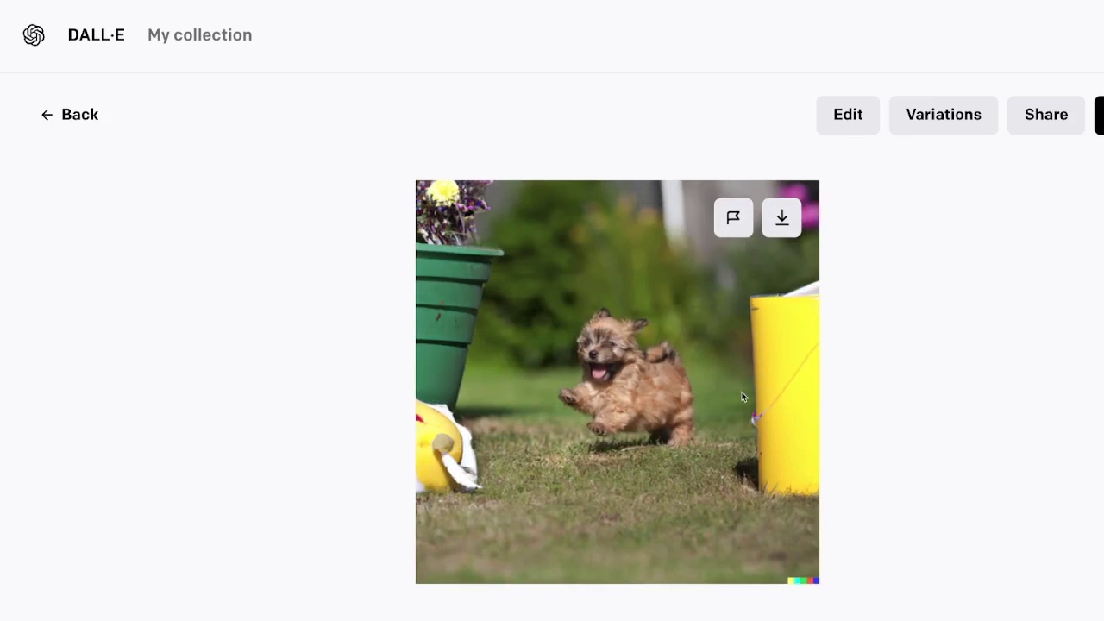
key("Right")
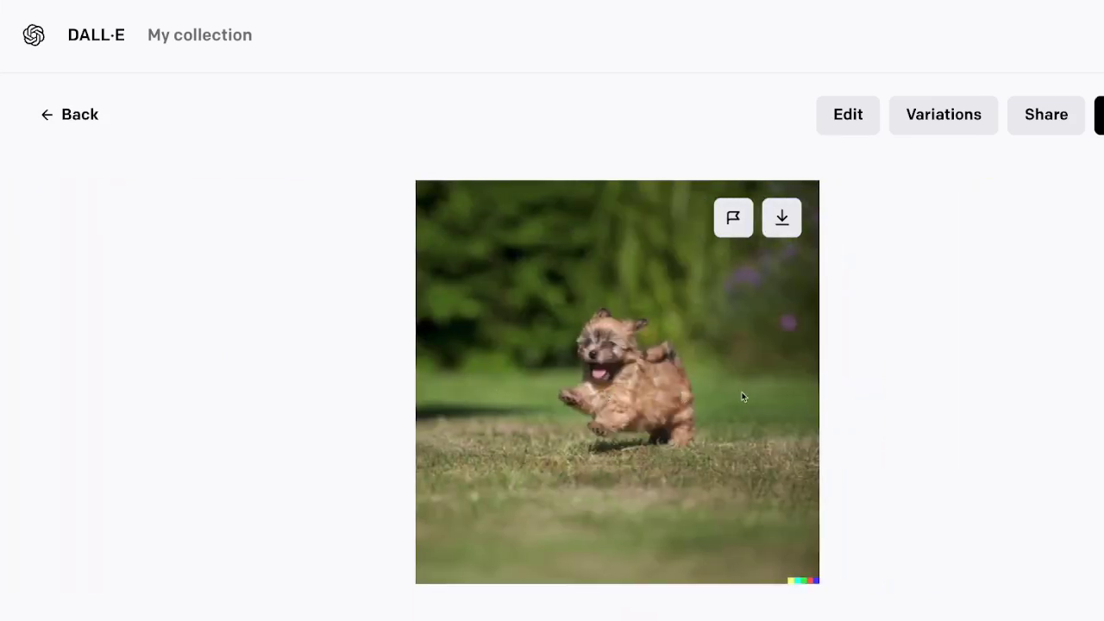
key("Right")
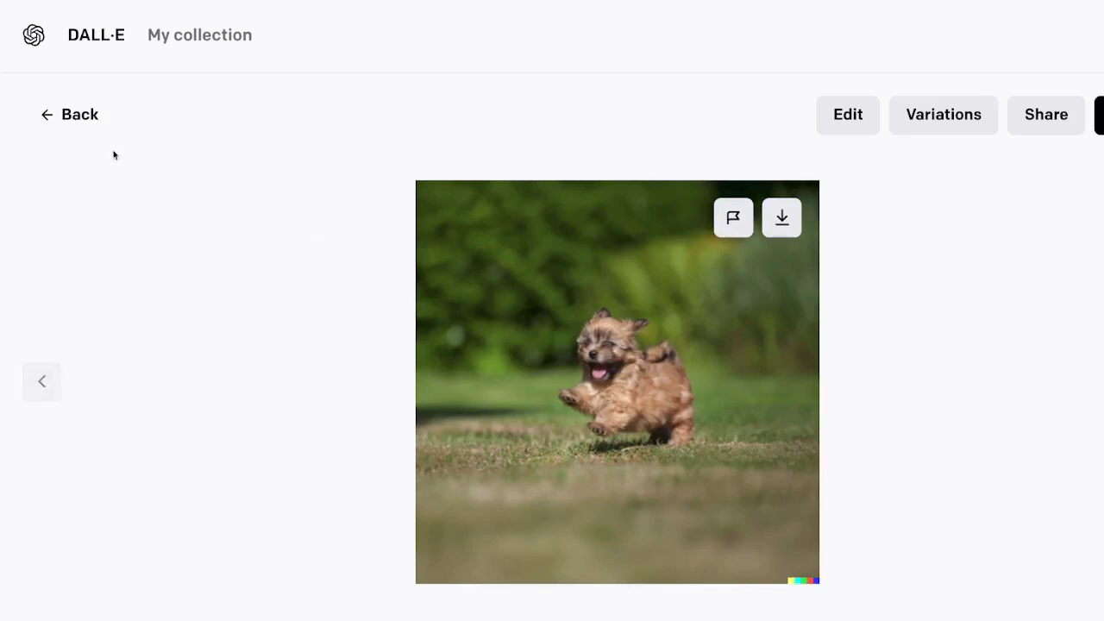
left_click(91, 126)
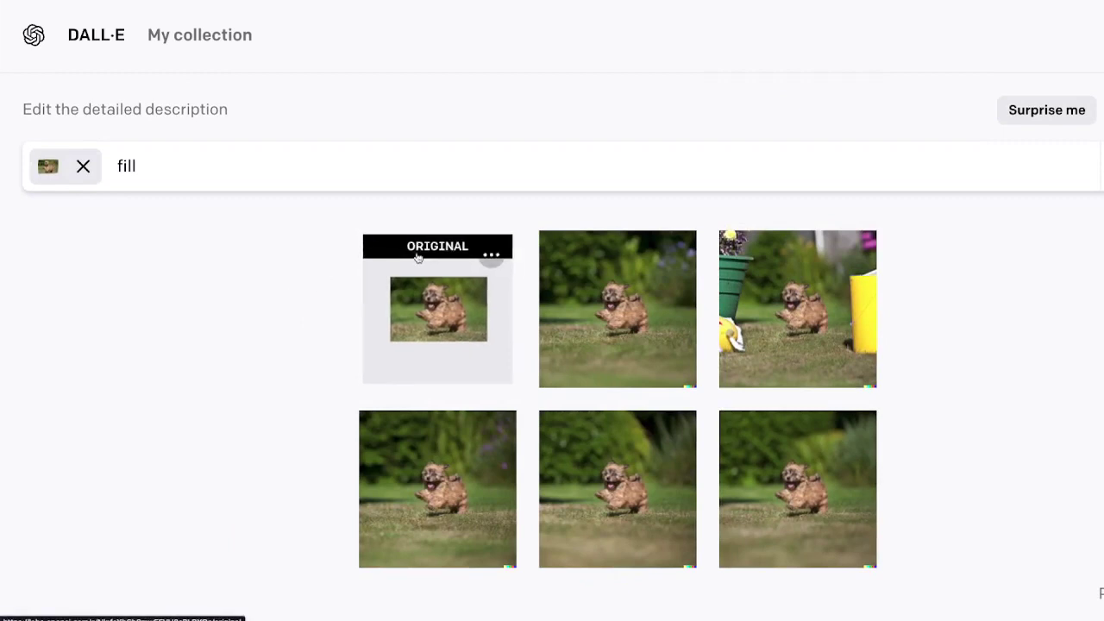
- Generate new surroundings with the prompt "fill in with tulips" and browse the resulting images one by one
left_click(232, 166)
type("in")
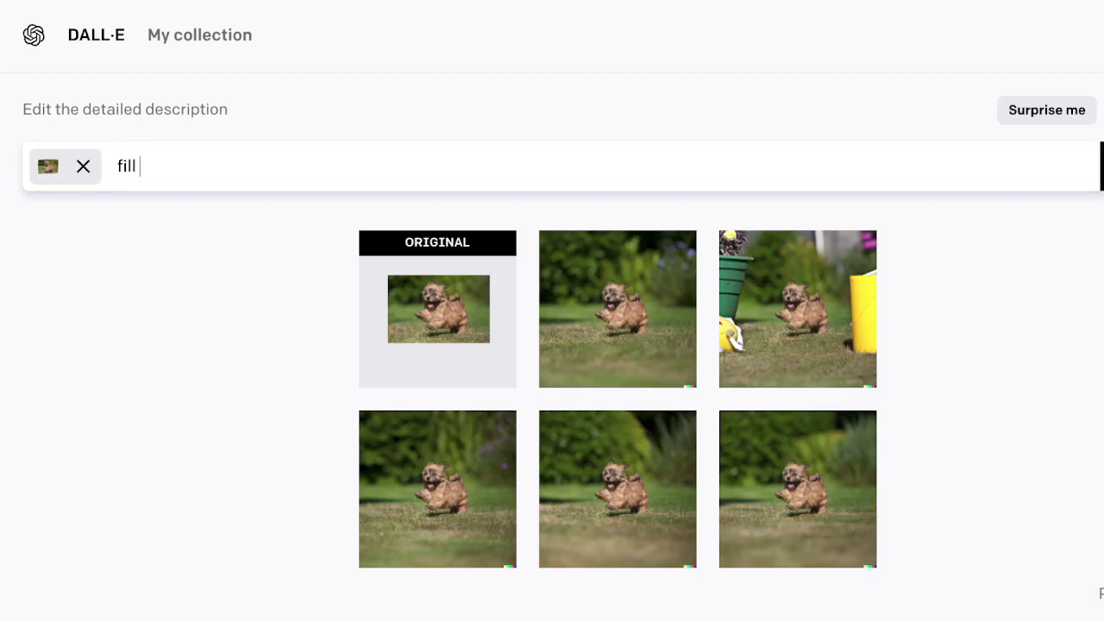
type(" with t")
type("ui")
type("ips")
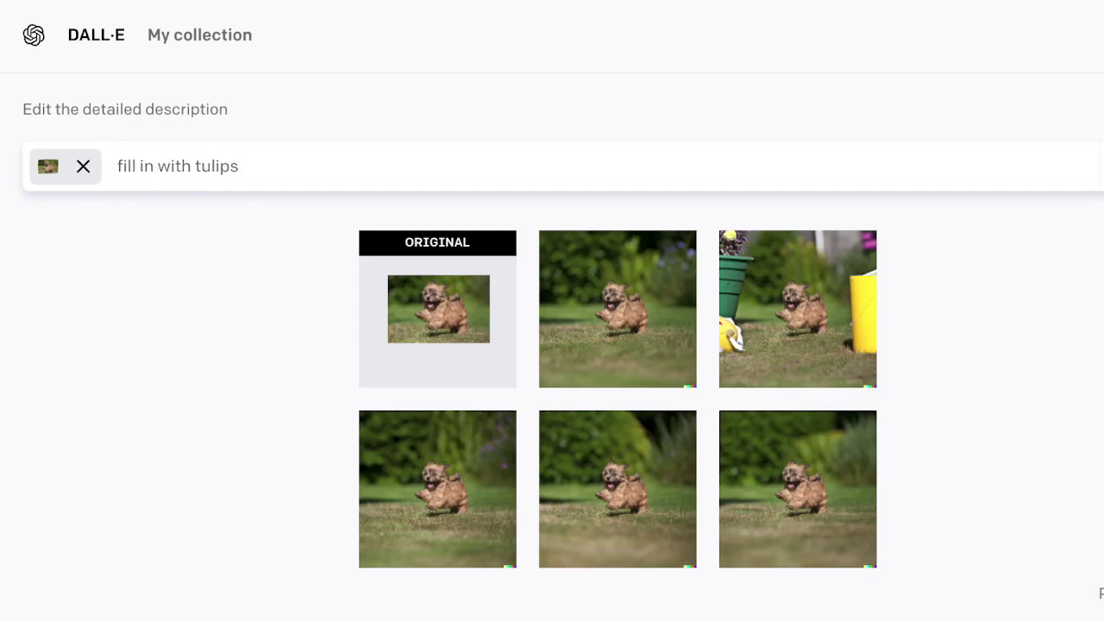
key("Return")
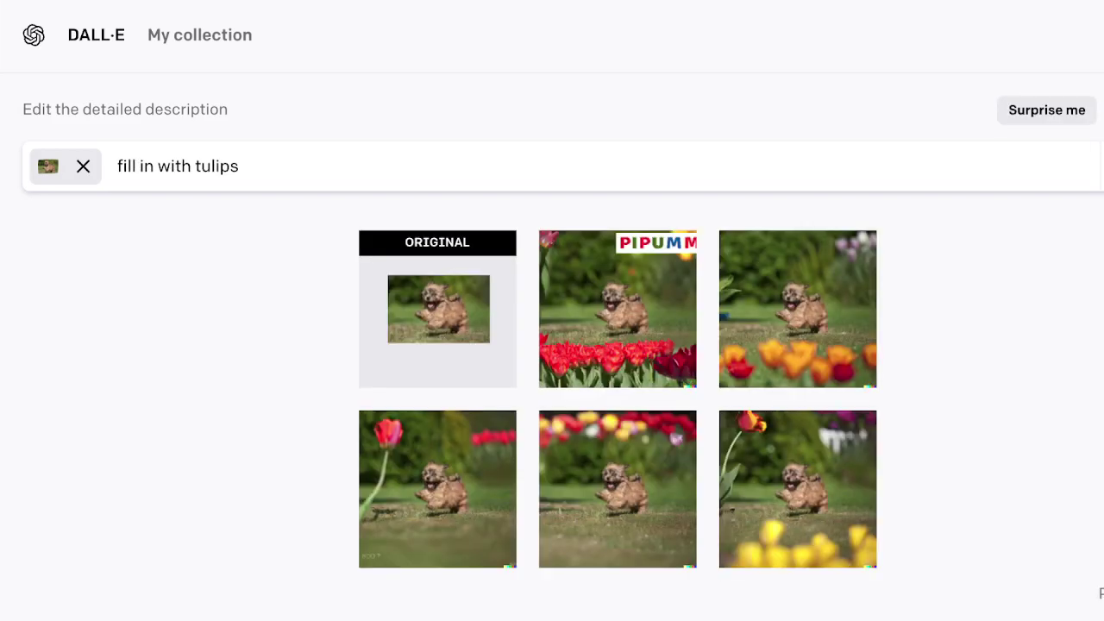
left_click(506, 316)
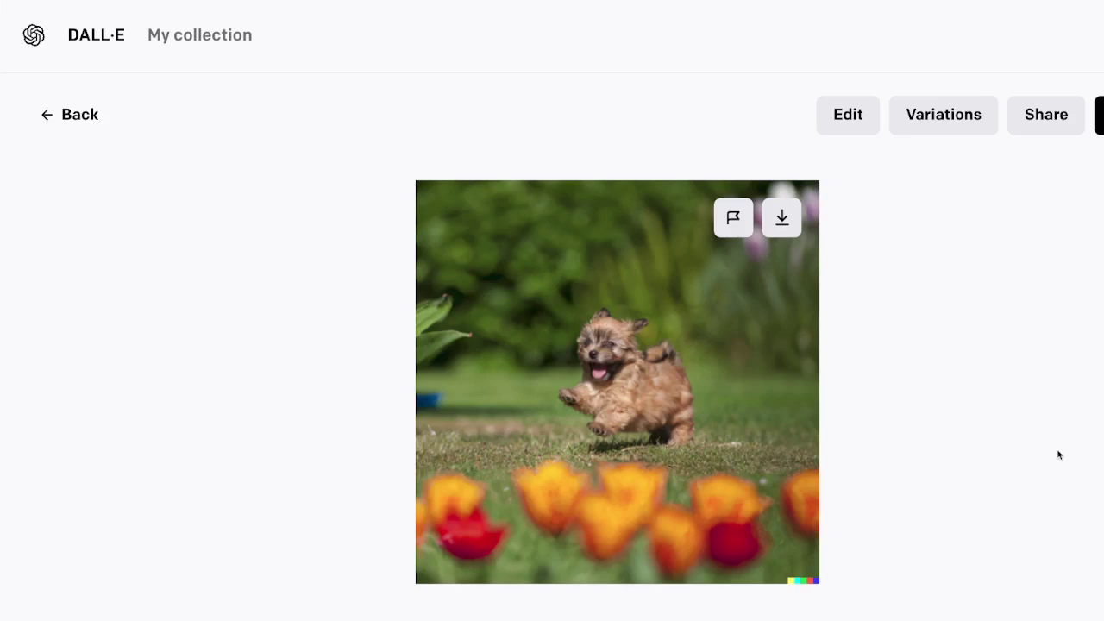
key("Right")
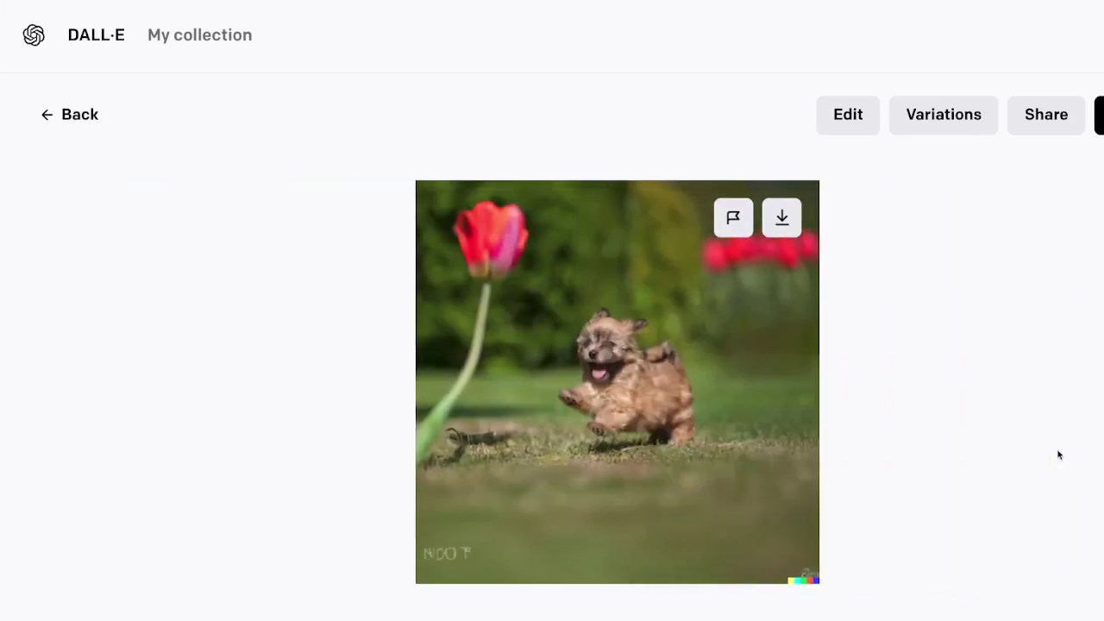
key("Right")
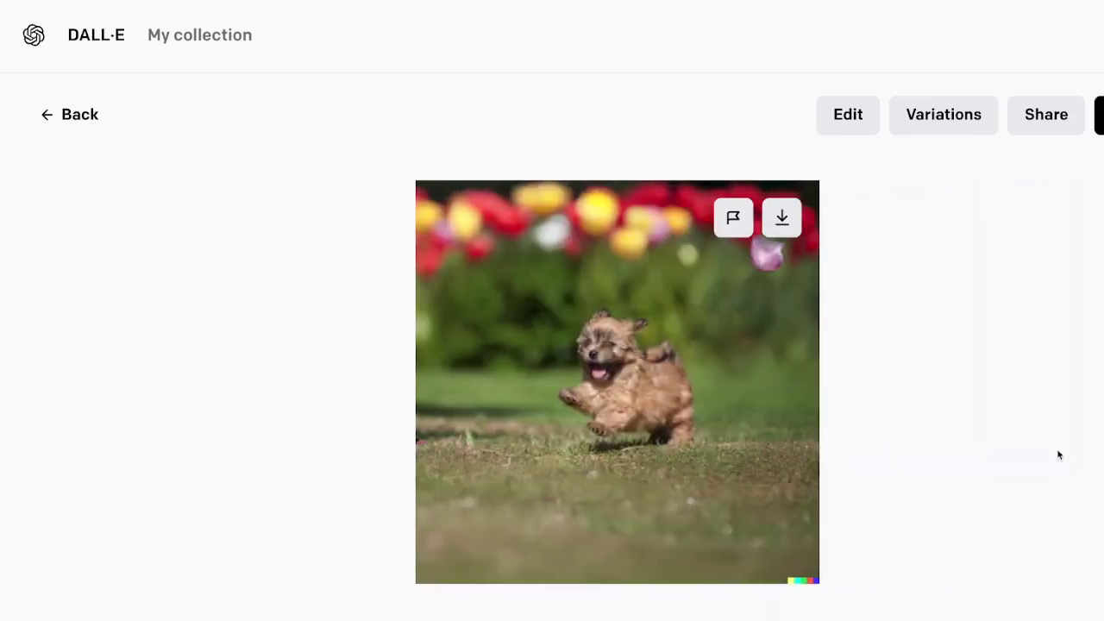
key("Right")
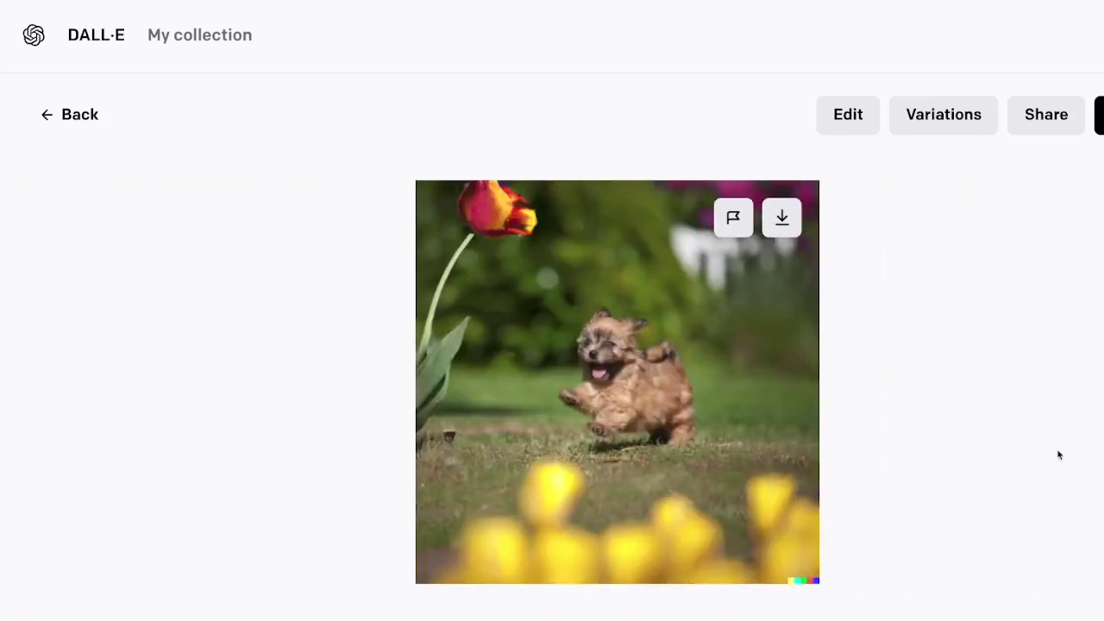
left_click(84, 120)
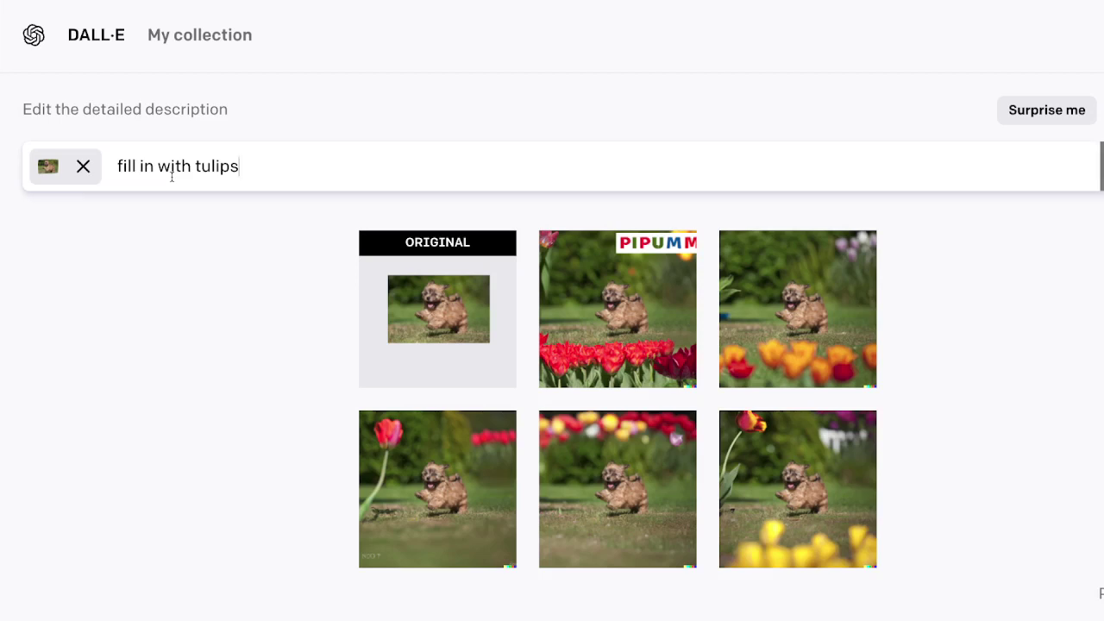
- Replace the whole prompt with "a single kitten running along" and generate new images
triple_click(172, 176)
key("BackSpace")
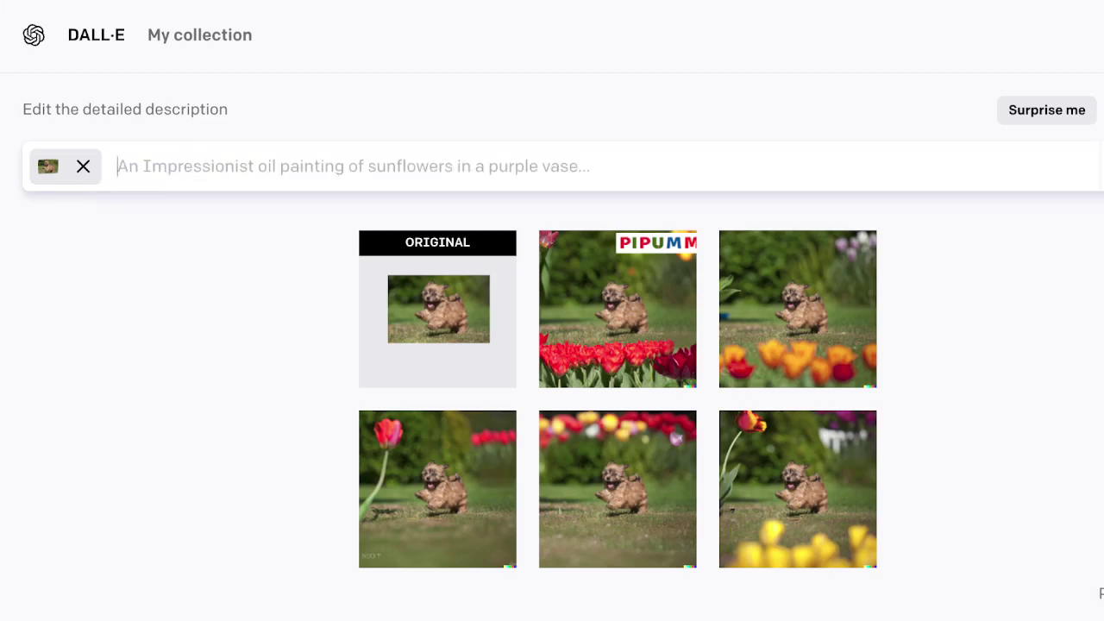
type("a single kittne ru")
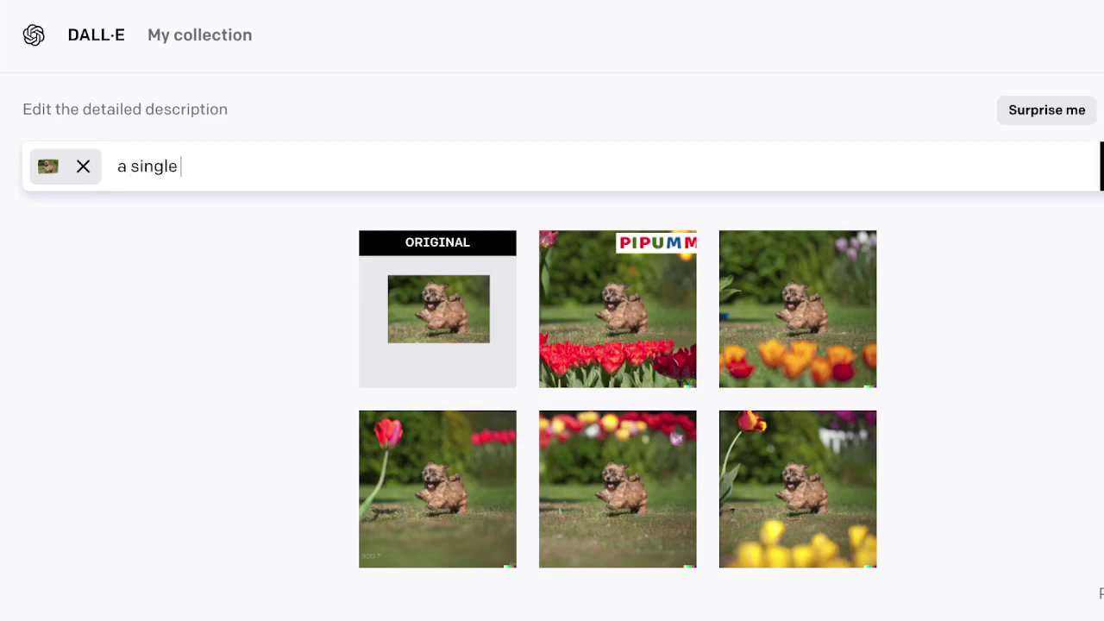
key("BackSpace")
key("BackSpace")
key("BackSpace")
key("BackSpace")
key("BackSpace")
type("en running along")
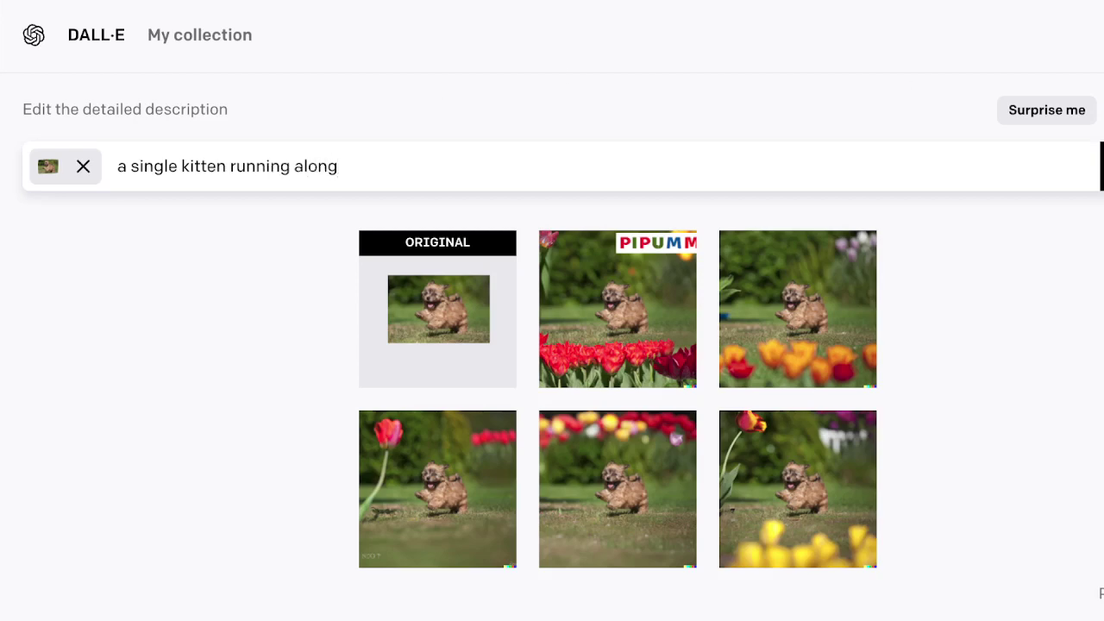
key("Return")
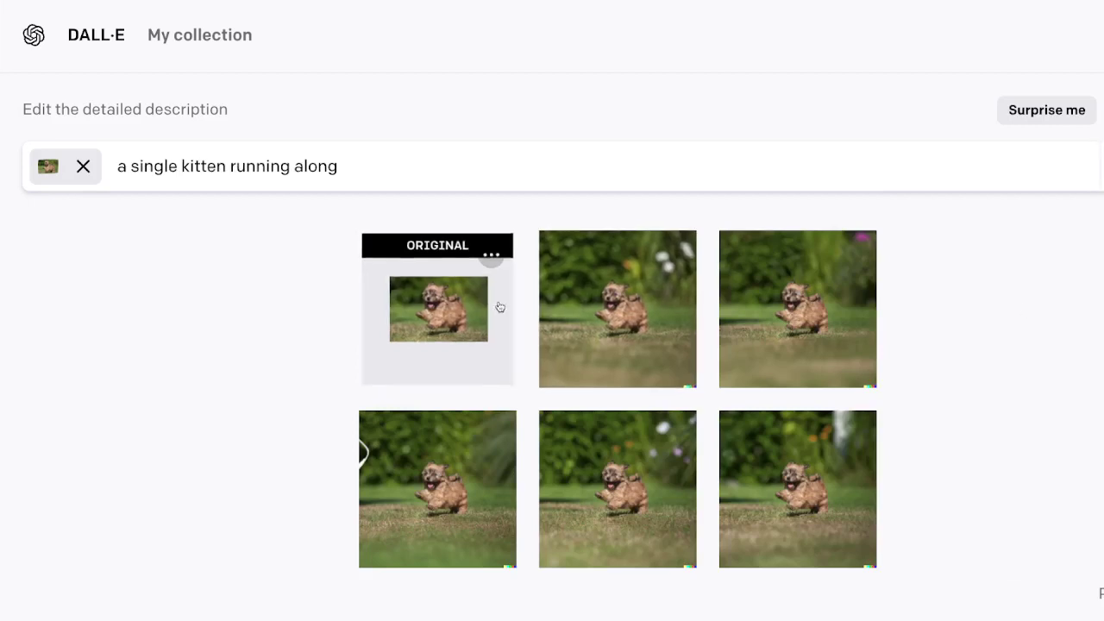
- Check the kitten images at large size and regenerate with the prompt "fill it with a single kitten running along"
left_click(499, 306)
key("Right")
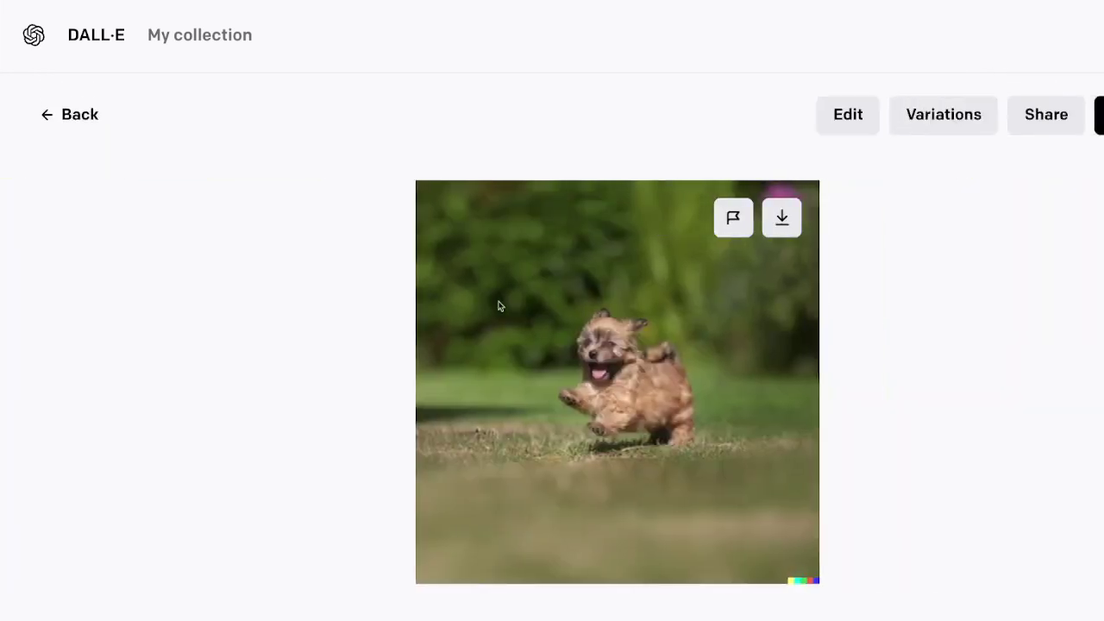
key("Right")
key("Escape")
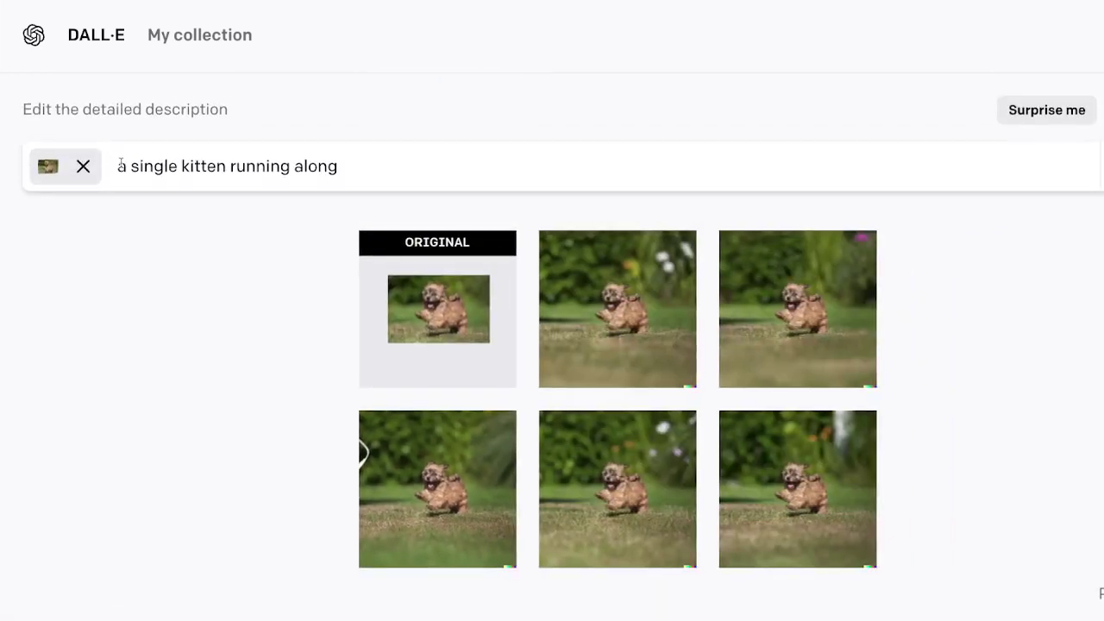
left_click(121, 165)
type("fill it with")
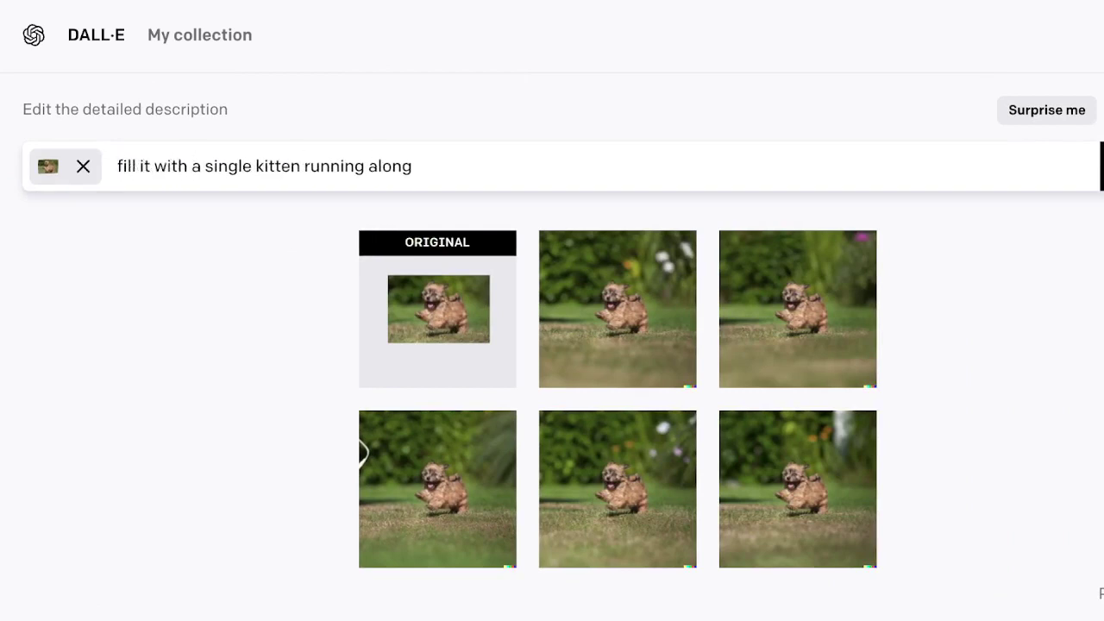
key("Return")
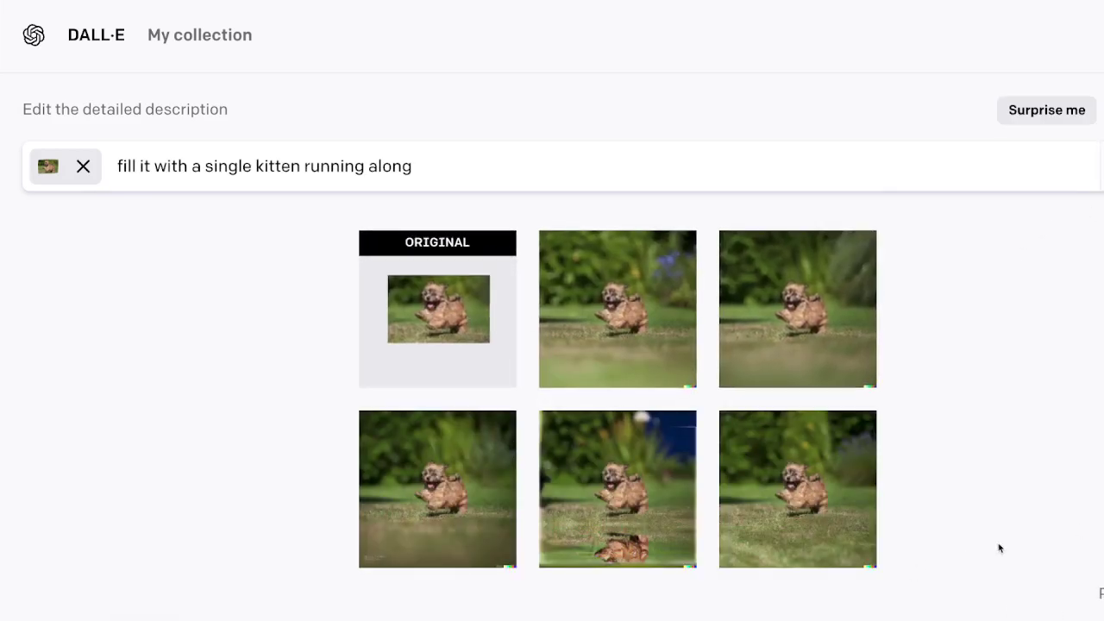
- Replace the prompt with "fill it with flowers" and generate new images
triple_click(168, 167)
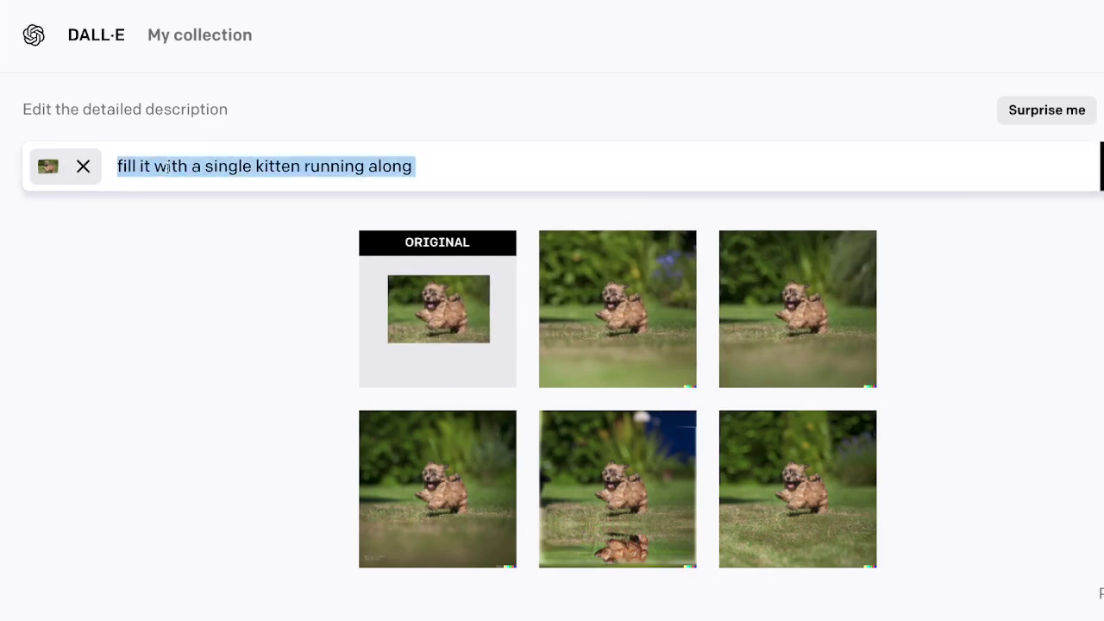
key("BackSpace")
type("fill it wiht")
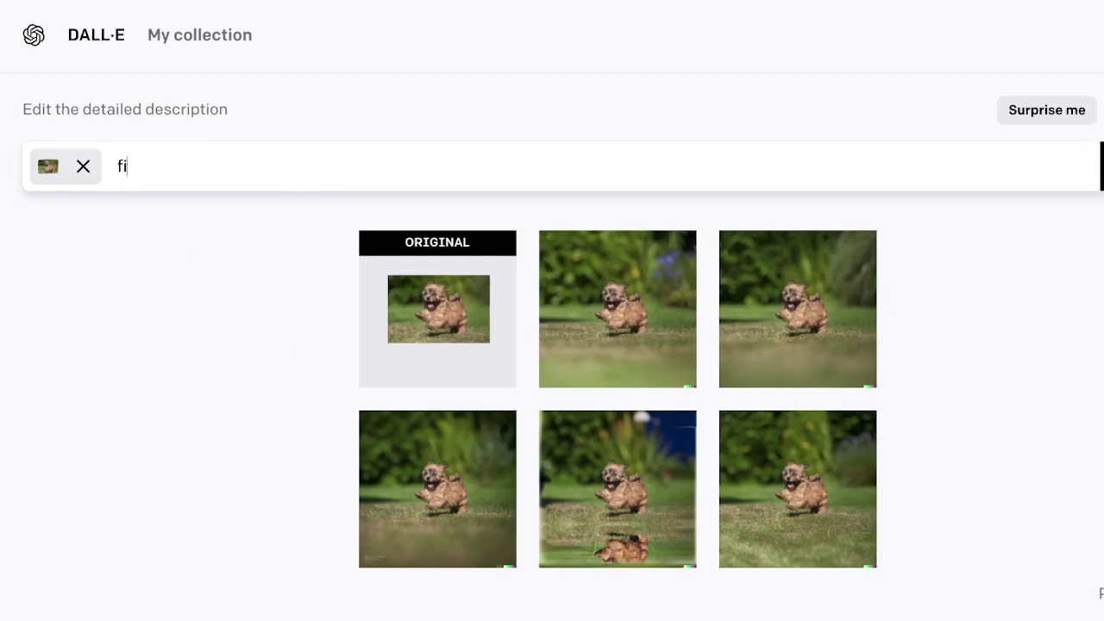
key("BackSpace")
key("BackSpace")
key("BackSpace")
type("th ba")
key("BackSpace")
key("BackSpace")
type("flowers")
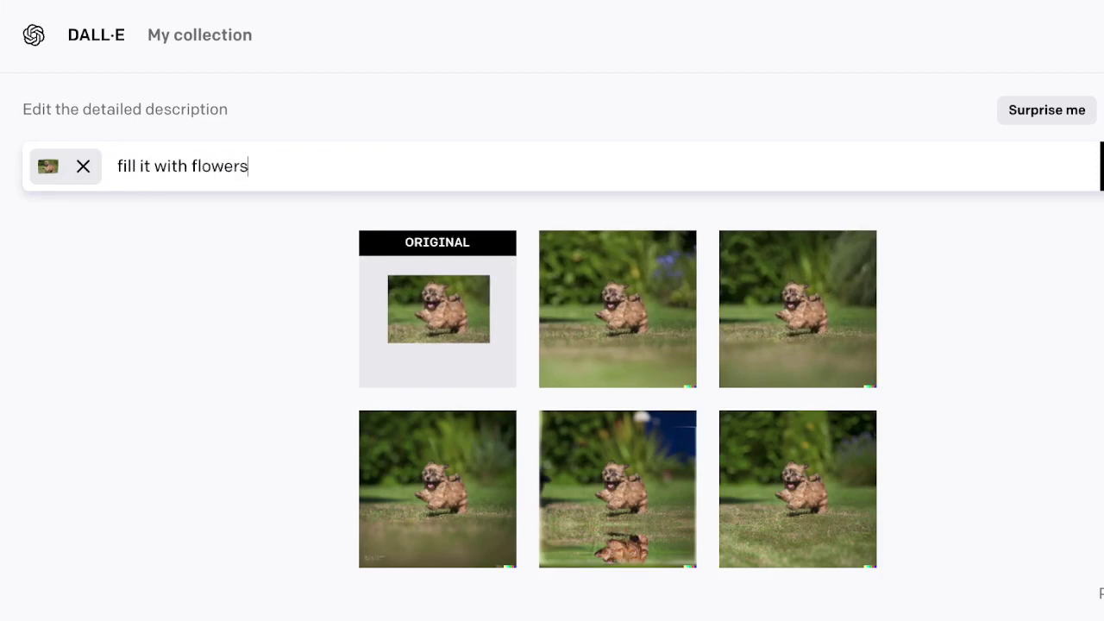
left_click(1101, 167)
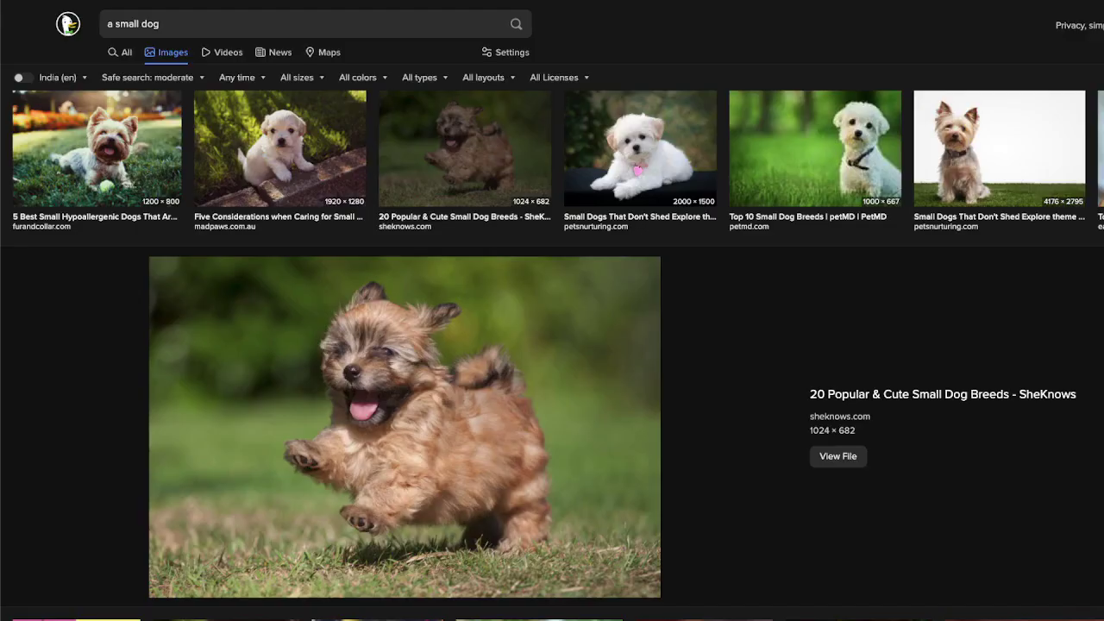
- Switch to the DuckDuckGo image search and search for "a cathedral"
left_click(334, 33)
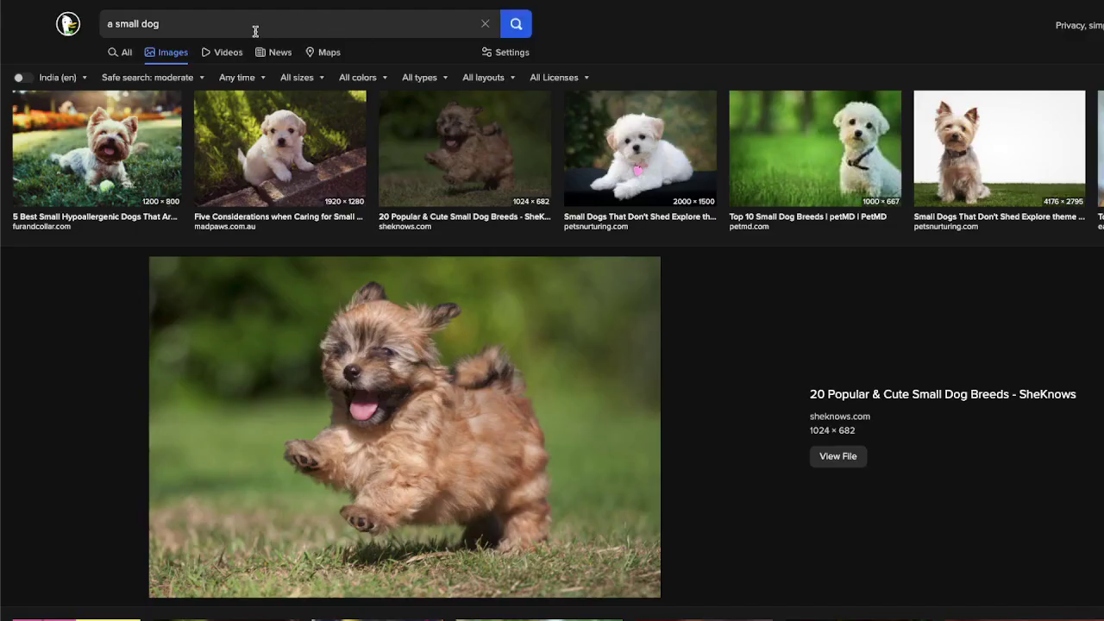
triple_click(255, 31)
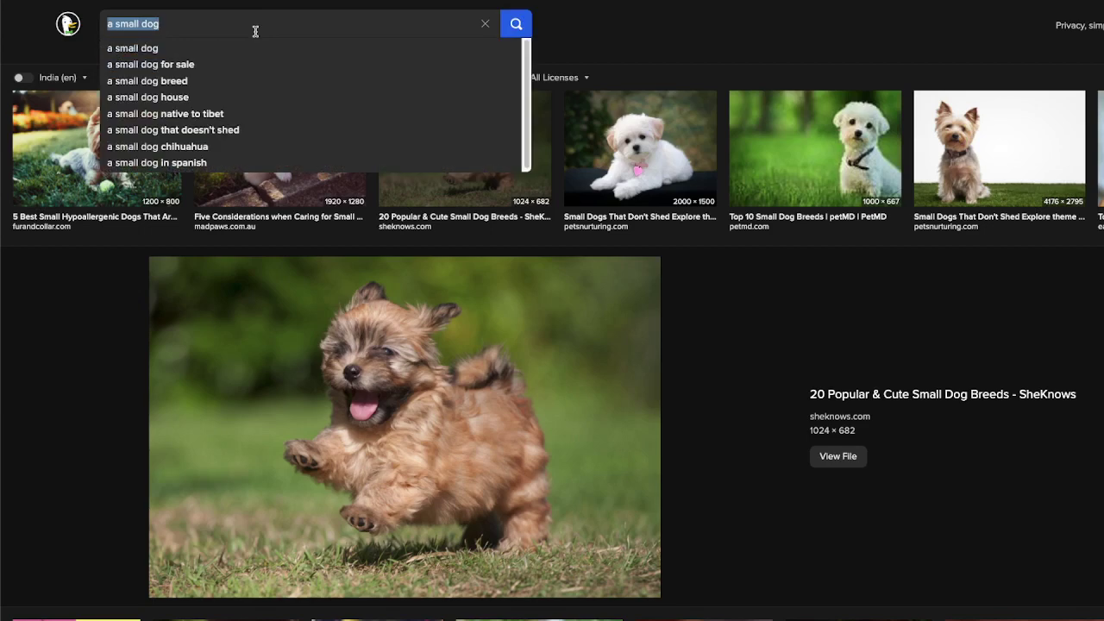
type("a cathedral")
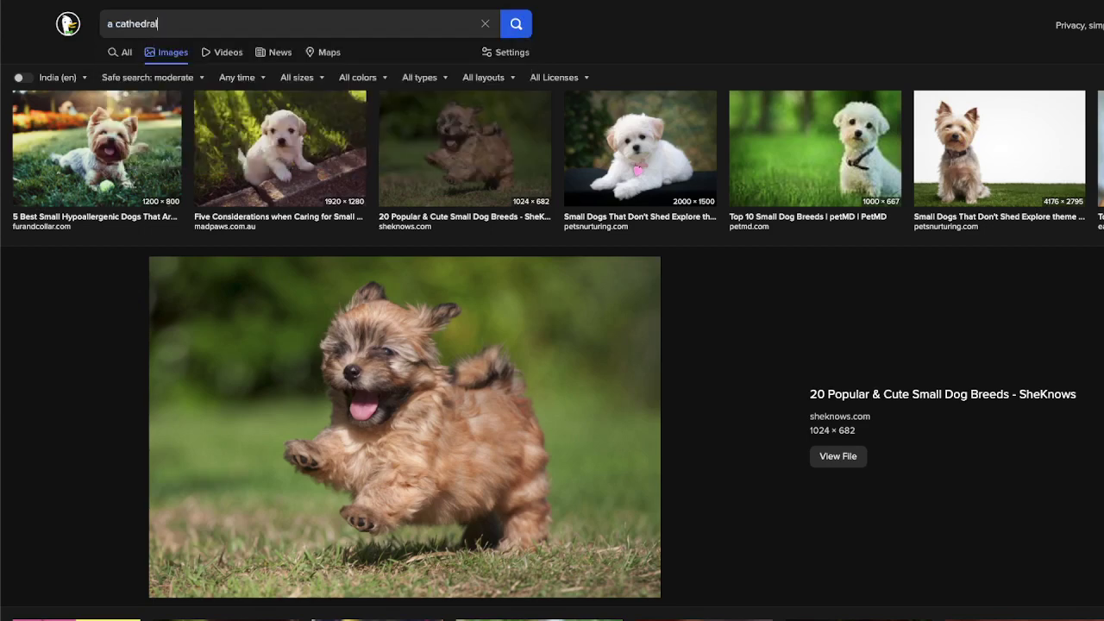
key("Return")
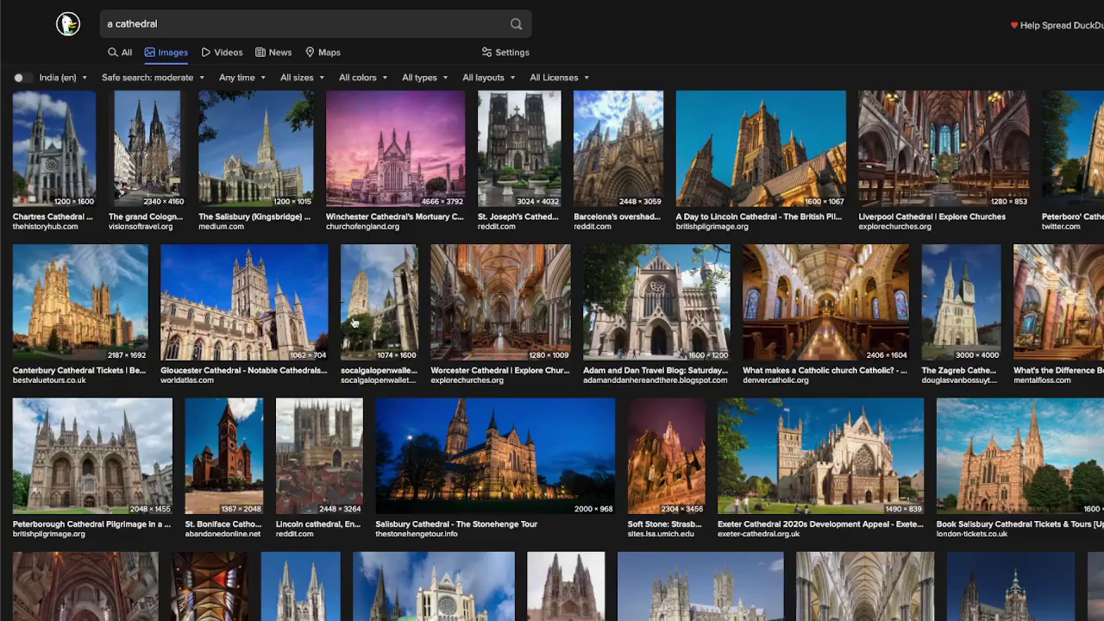
- Find the Salisbury Cathedral photo from heritagetouring.co.uk in the image results and copy its image address
scroll(314, 418, "down", 5)
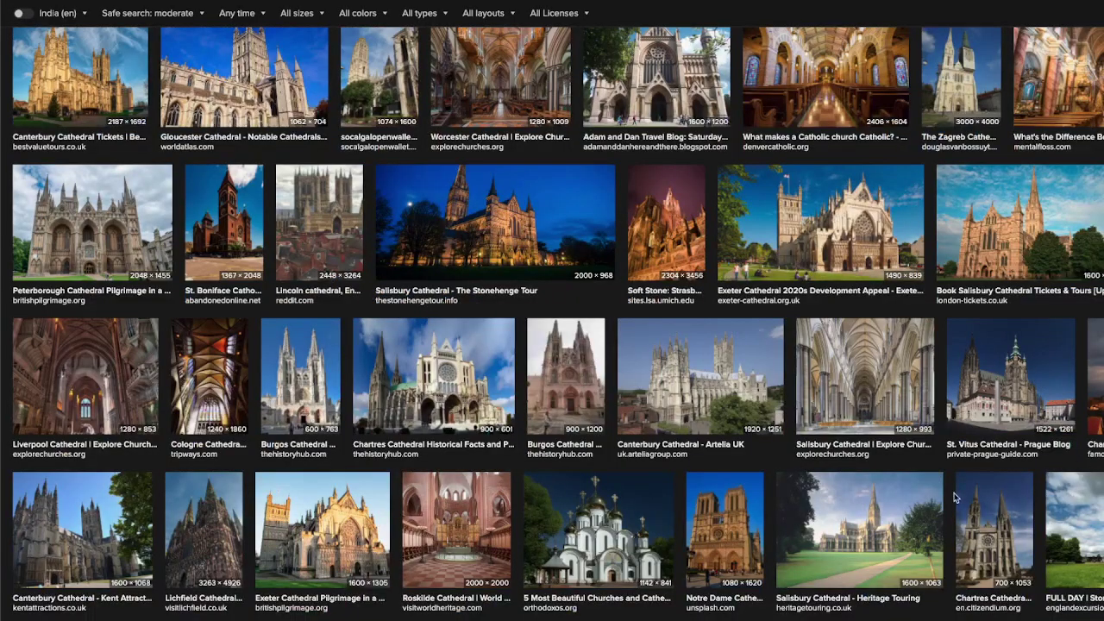
scroll(953, 498, "down", 1)
left_click(847, 491)
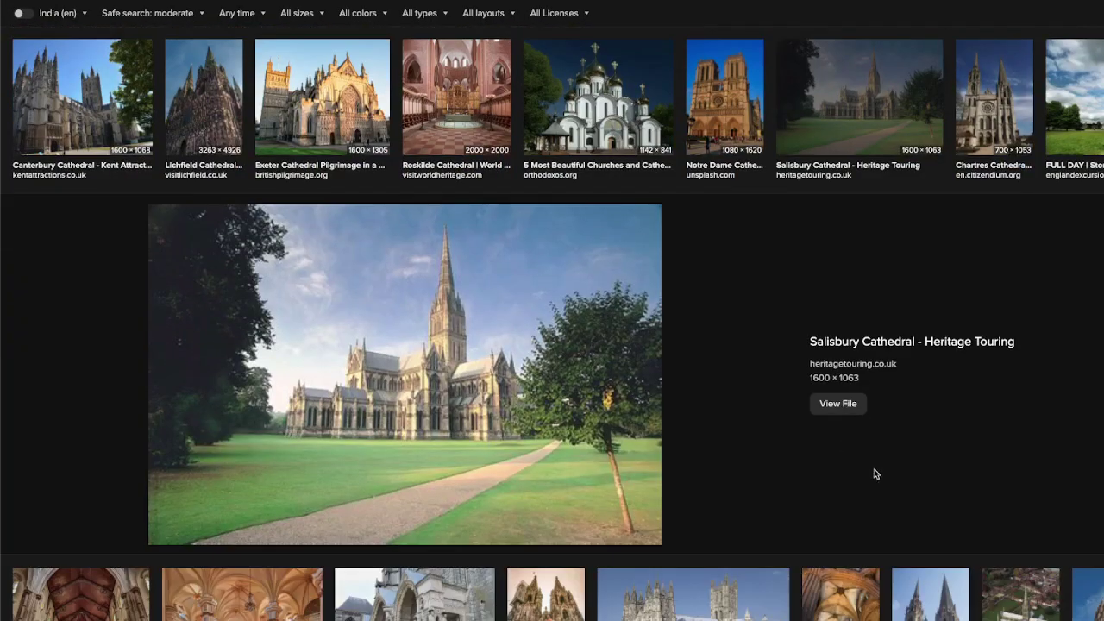
right_click(475, 319)
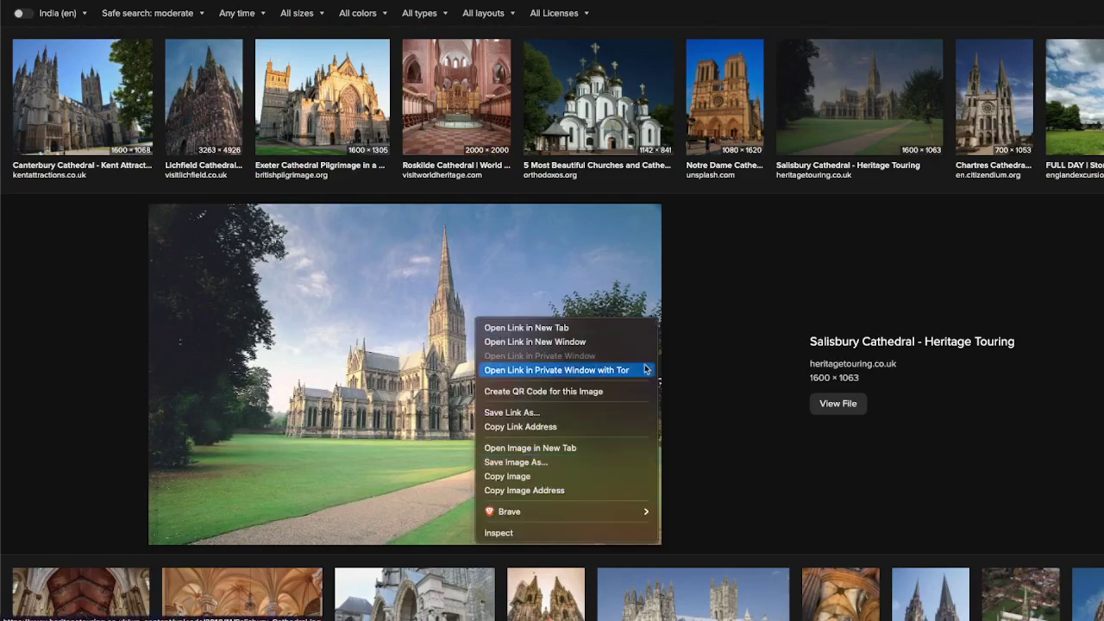
left_click(518, 370)
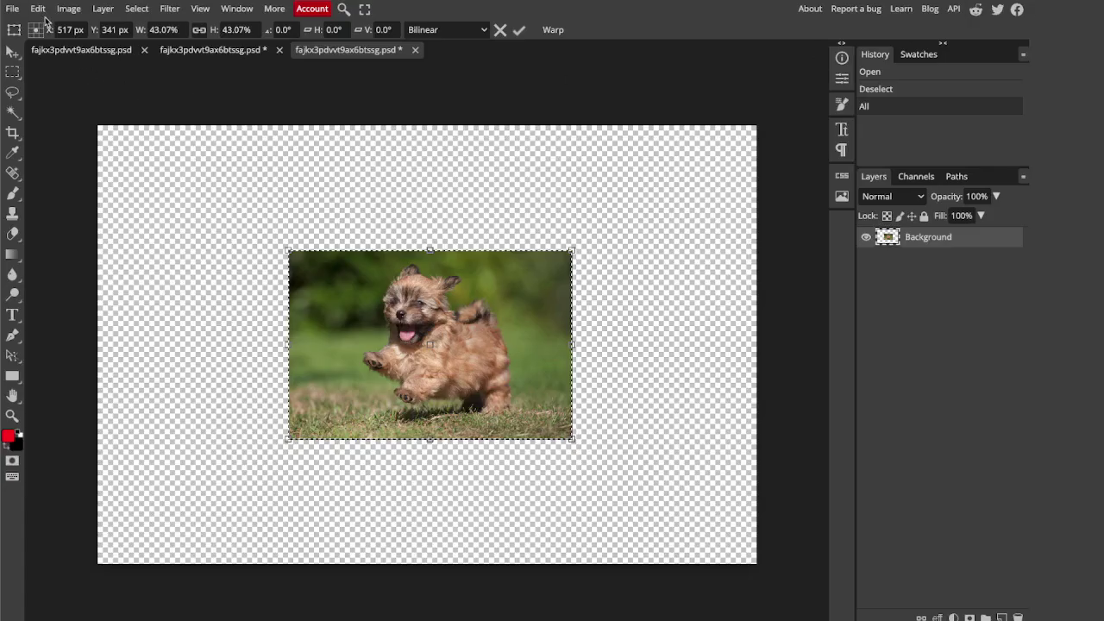
- Switch to Photopea and open the copied heritagetouring.co.uk image URL as a new project
left_click(12, 8)
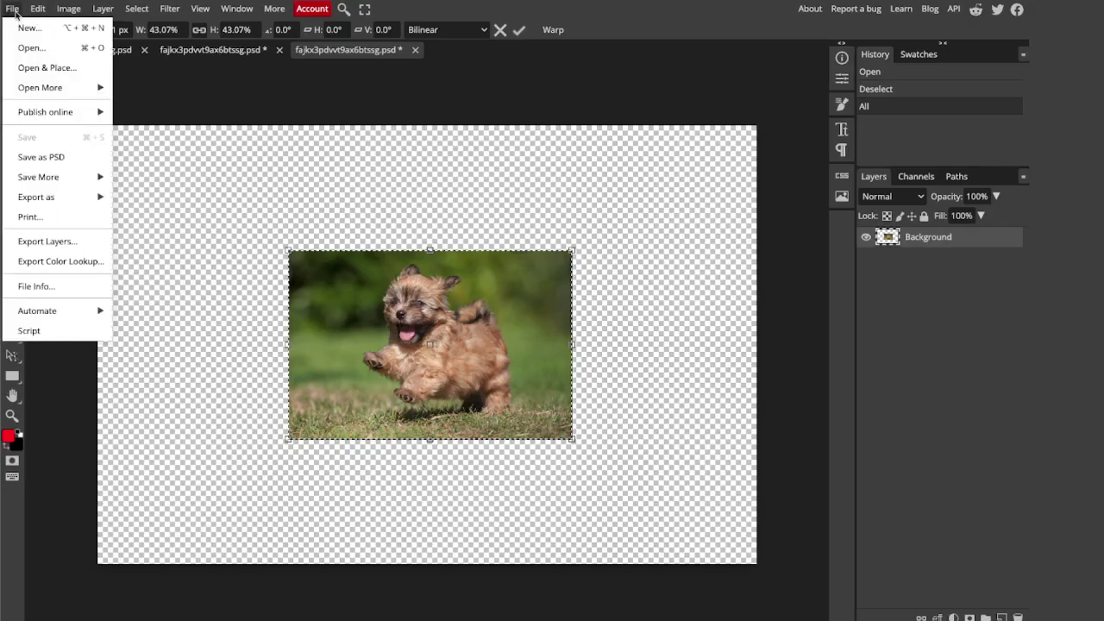
mouse_move(41, 87)
left_click(194, 107)
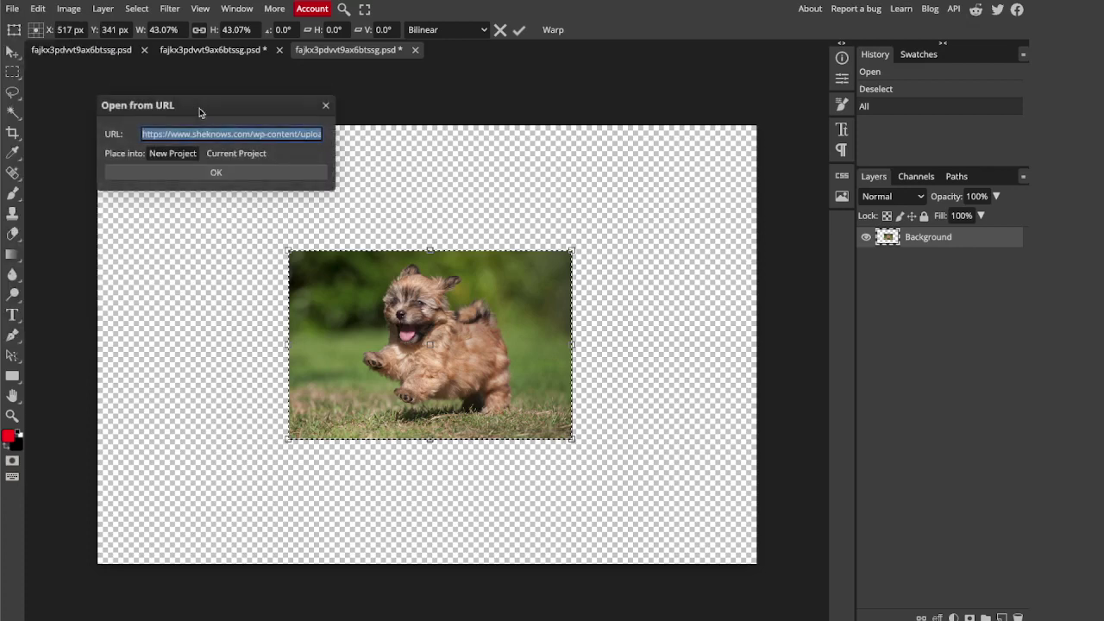
key("ctrl+v")
left_click(166, 157)
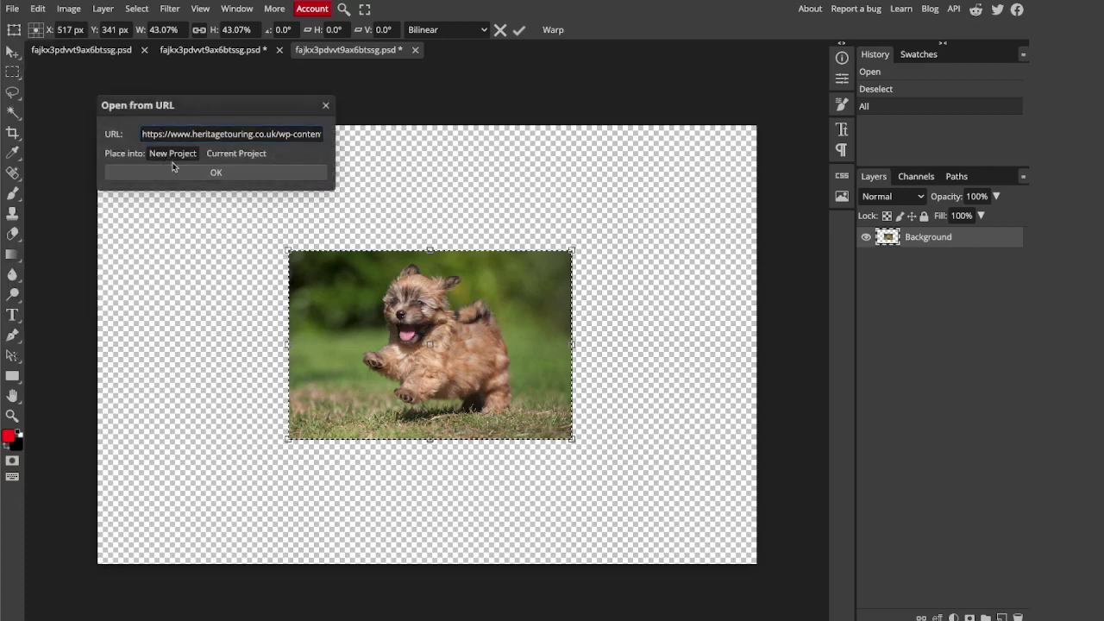
left_click(214, 173)
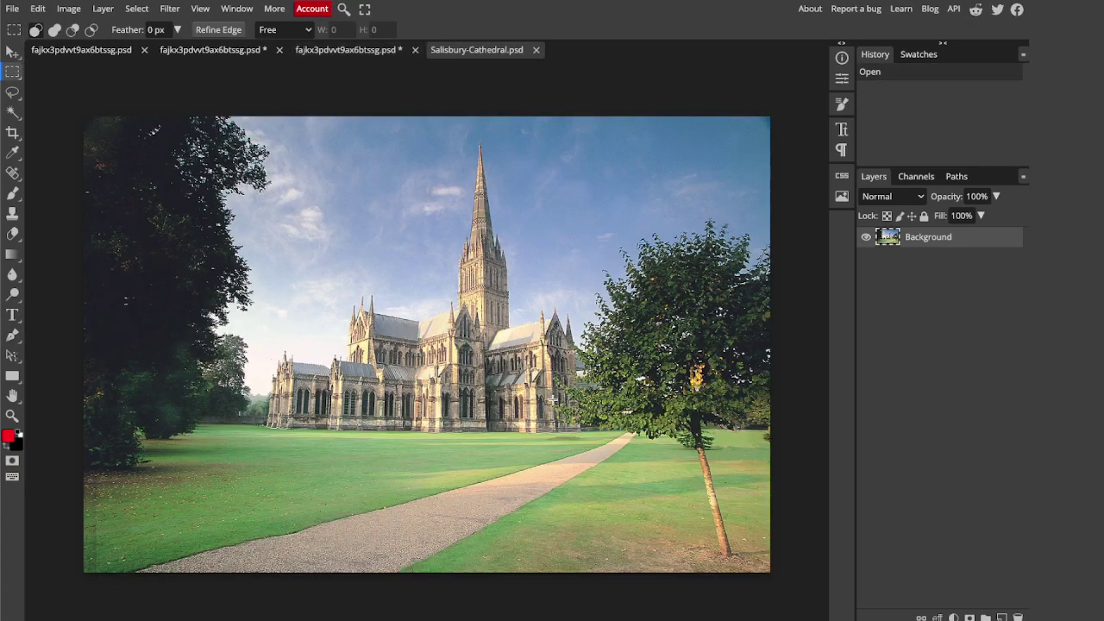
- Select the whole cathedral image and scale it down to about 59%, keeping it anchored in the canvas's lower-right corner
key("super+a")
left_click(69, 8)
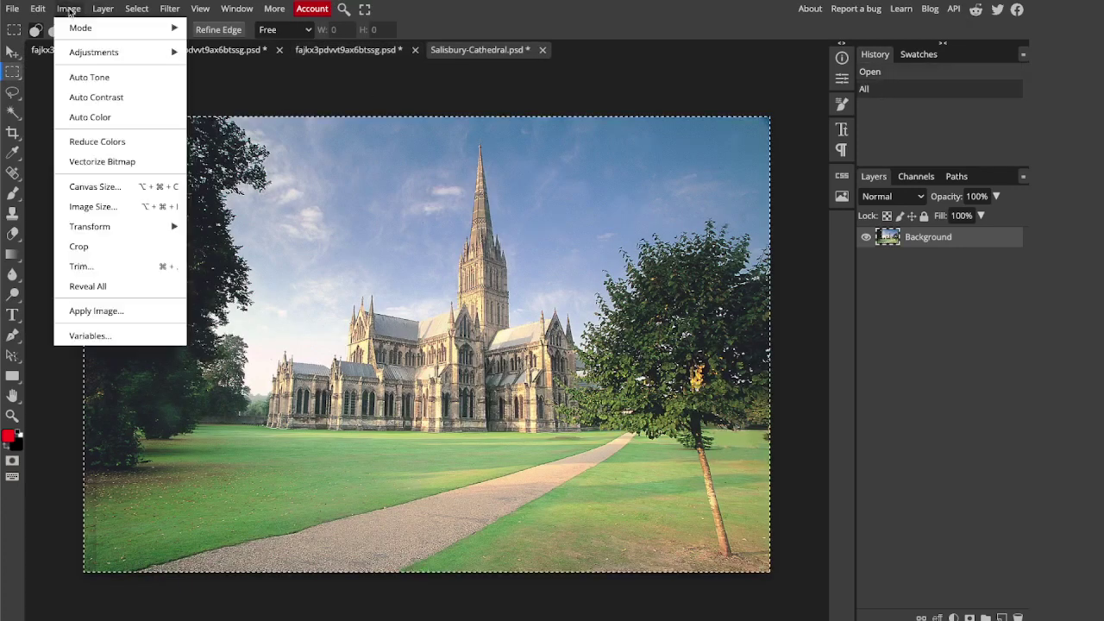
mouse_move(43, 9)
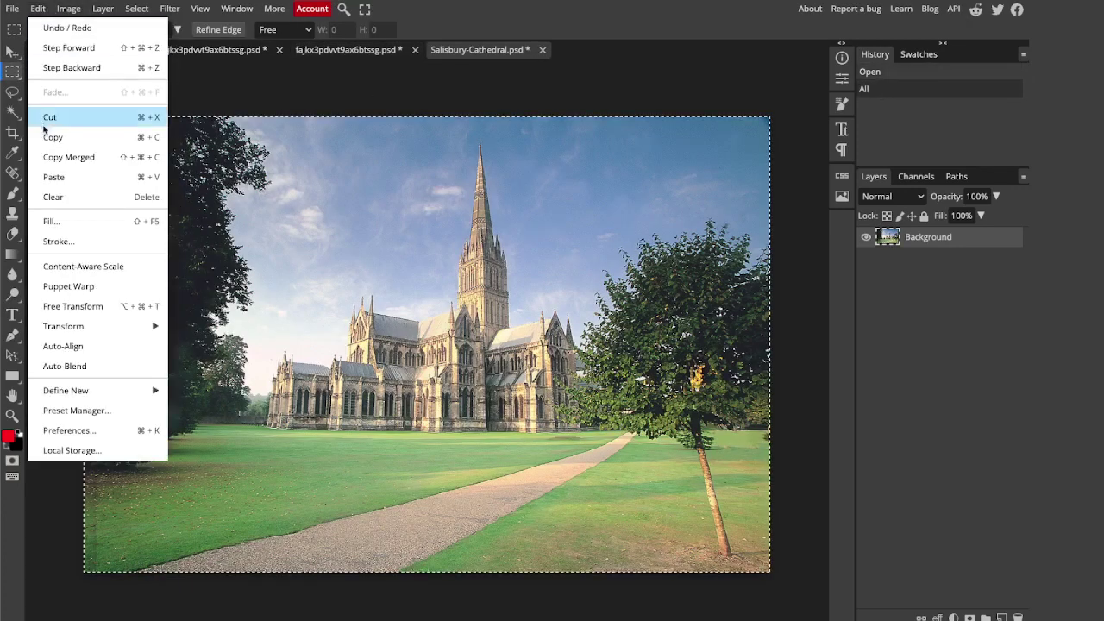
mouse_move(78, 330)
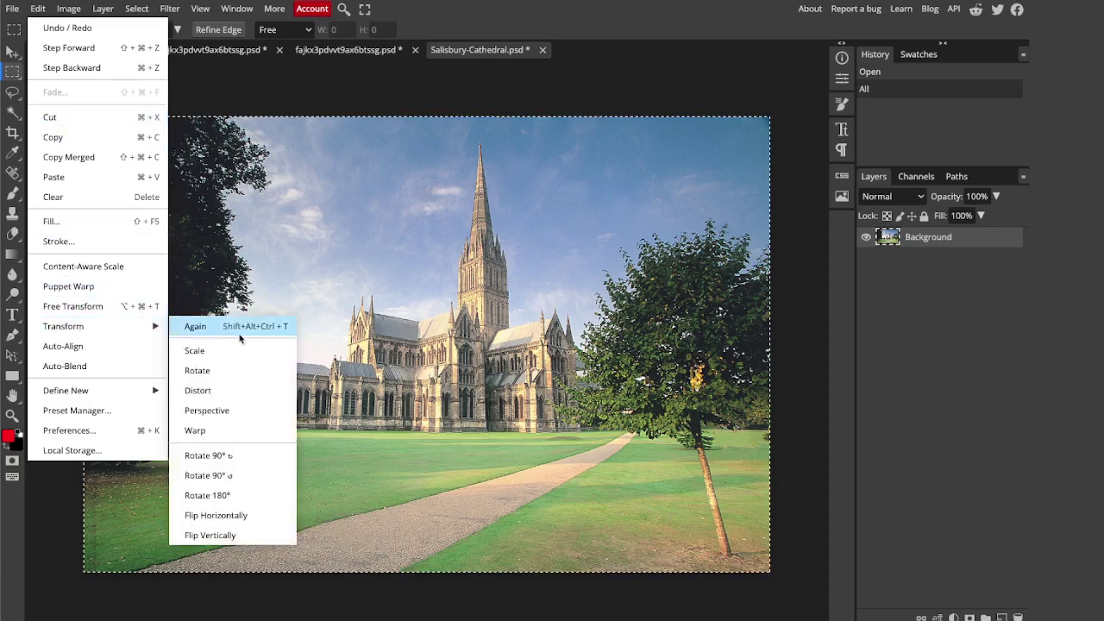
left_click(193, 350)
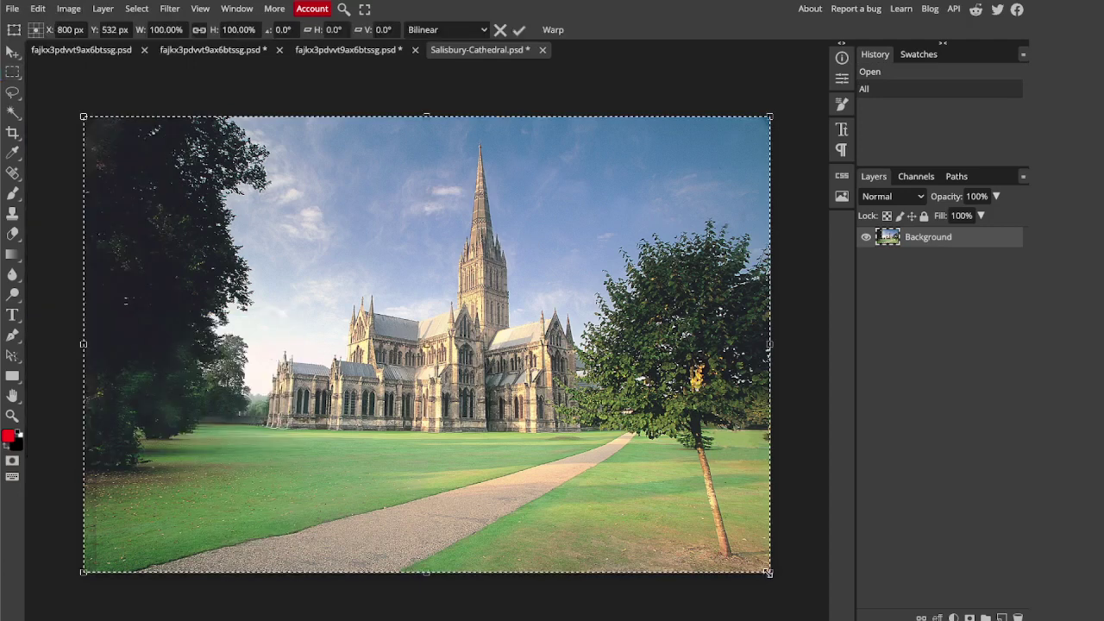
left_click_drag(84, 117, 399, 279)
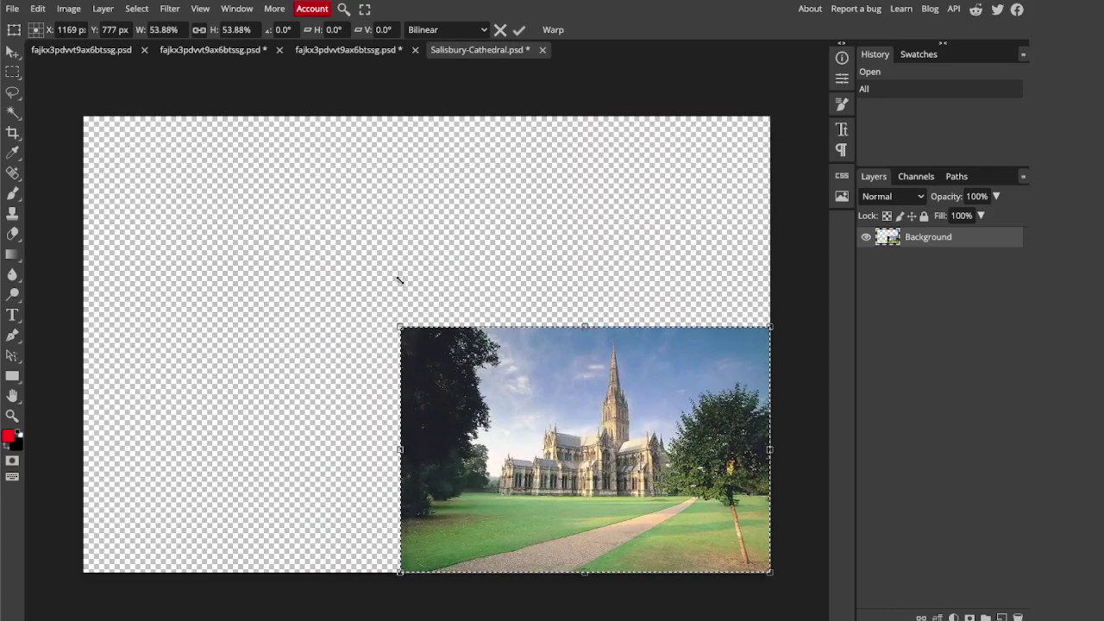
left_click_drag(399, 327, 366, 303)
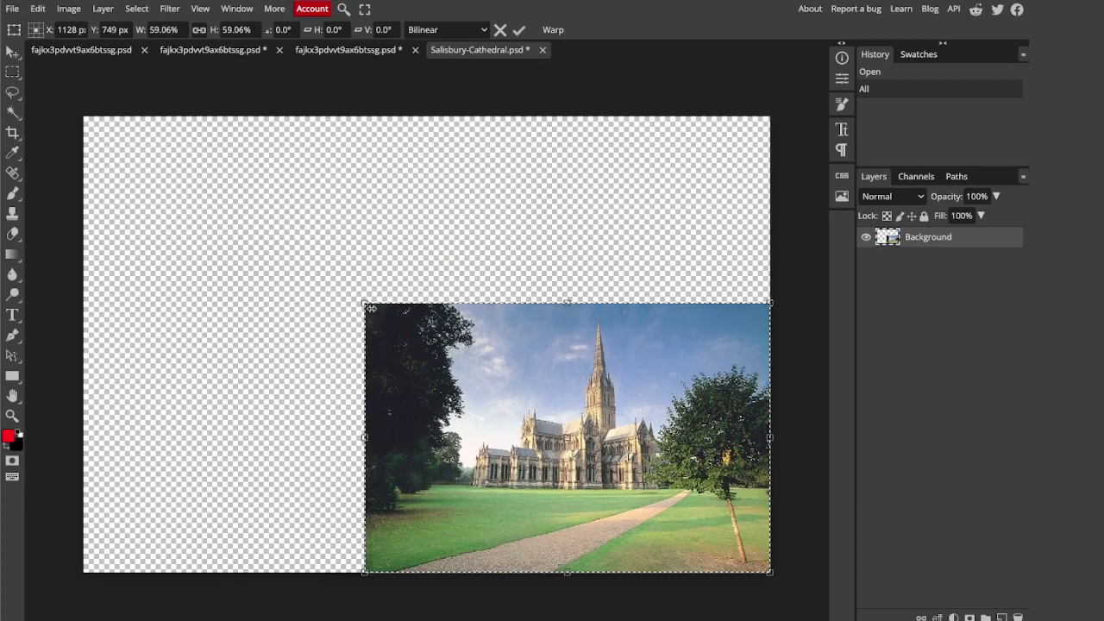
- Export the shrunken cathedral image as a PNG named "cathedral-ng" in the Downloads-inside folder
left_click(11, 8)
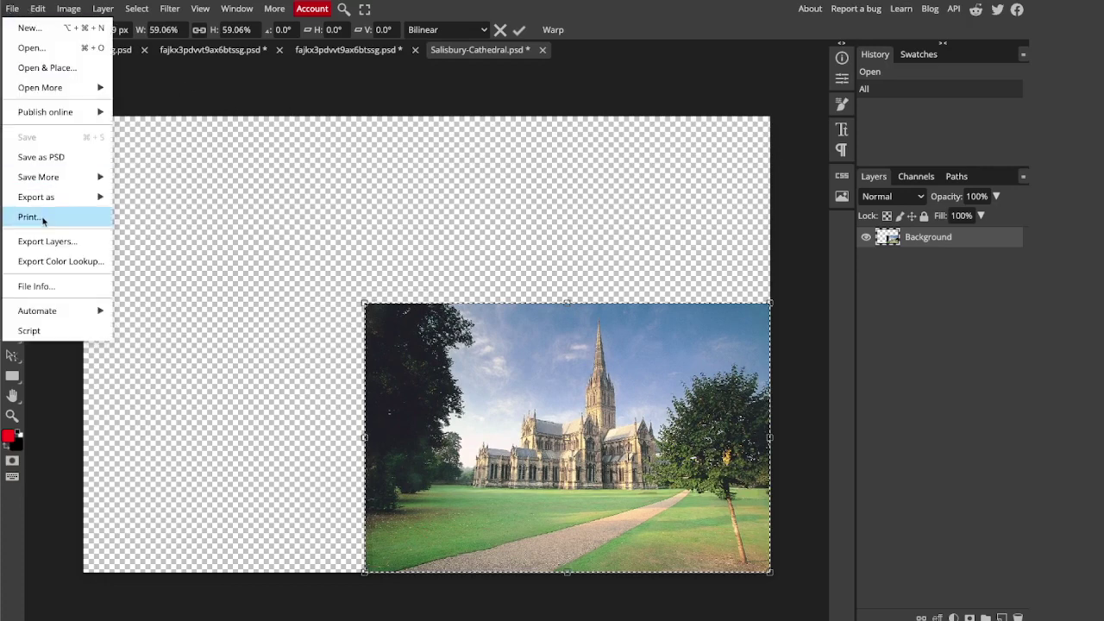
mouse_move(49, 205)
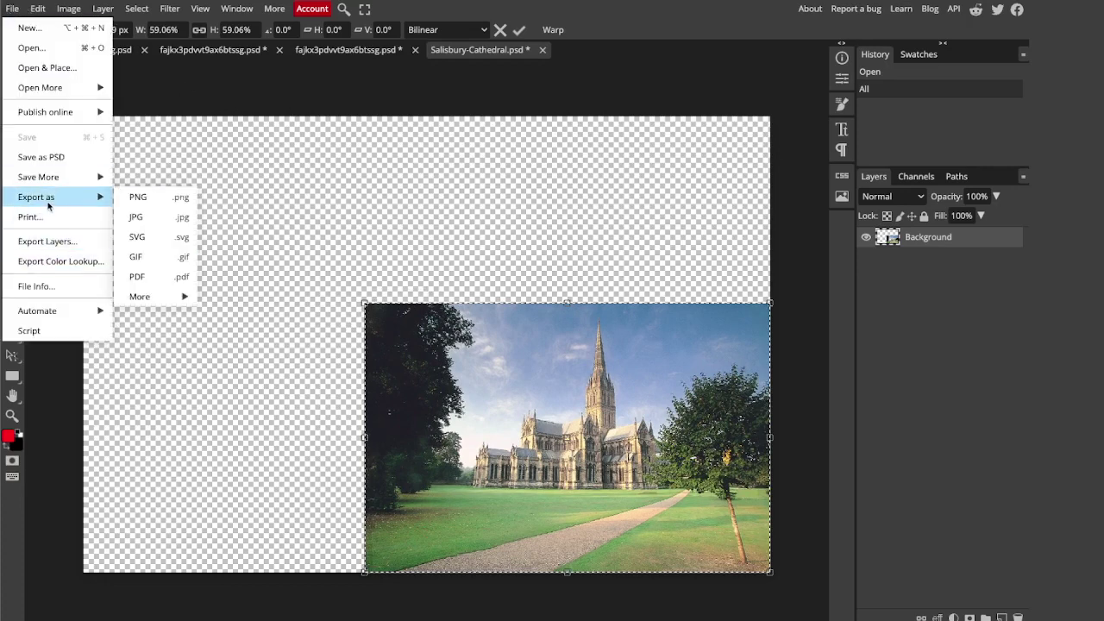
left_click(188, 202)
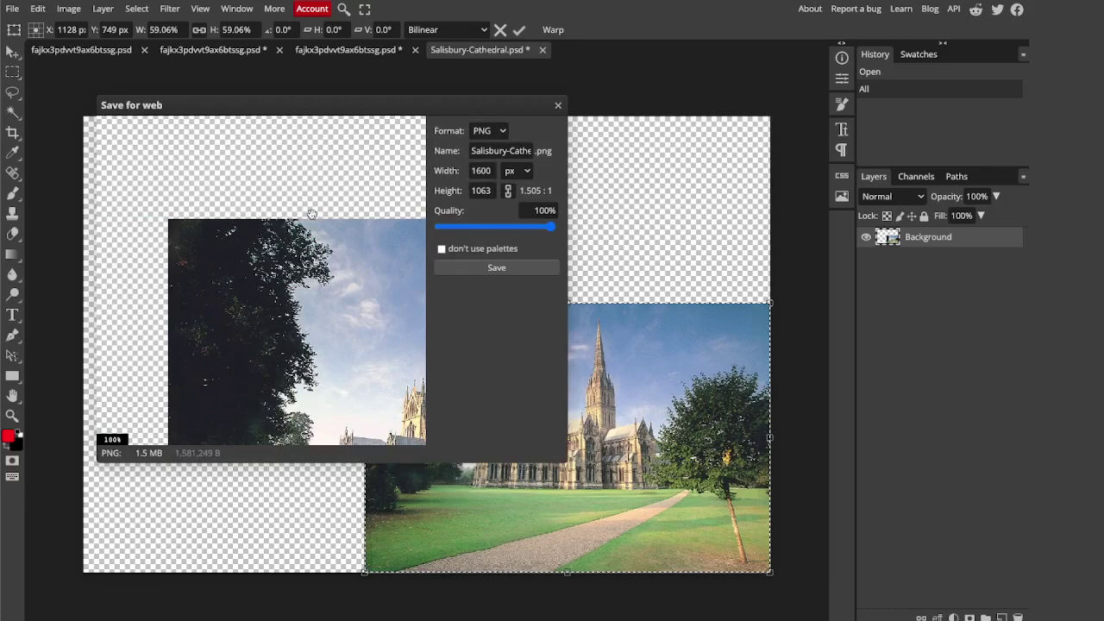
left_click(496, 267)
type("ca")
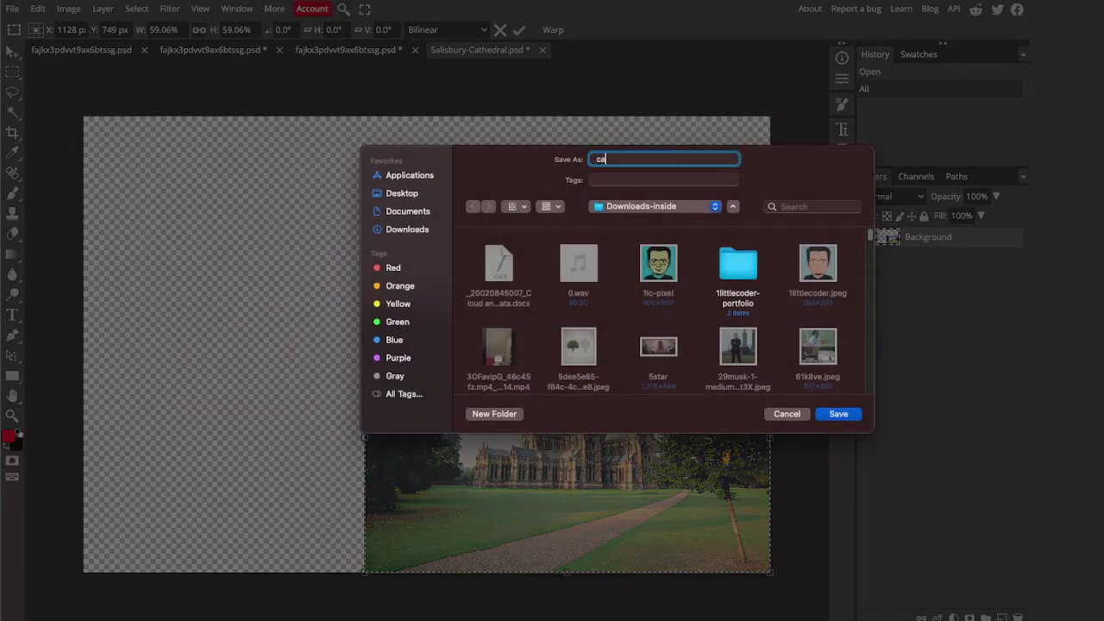
type("thedral-ng")
key("Return")
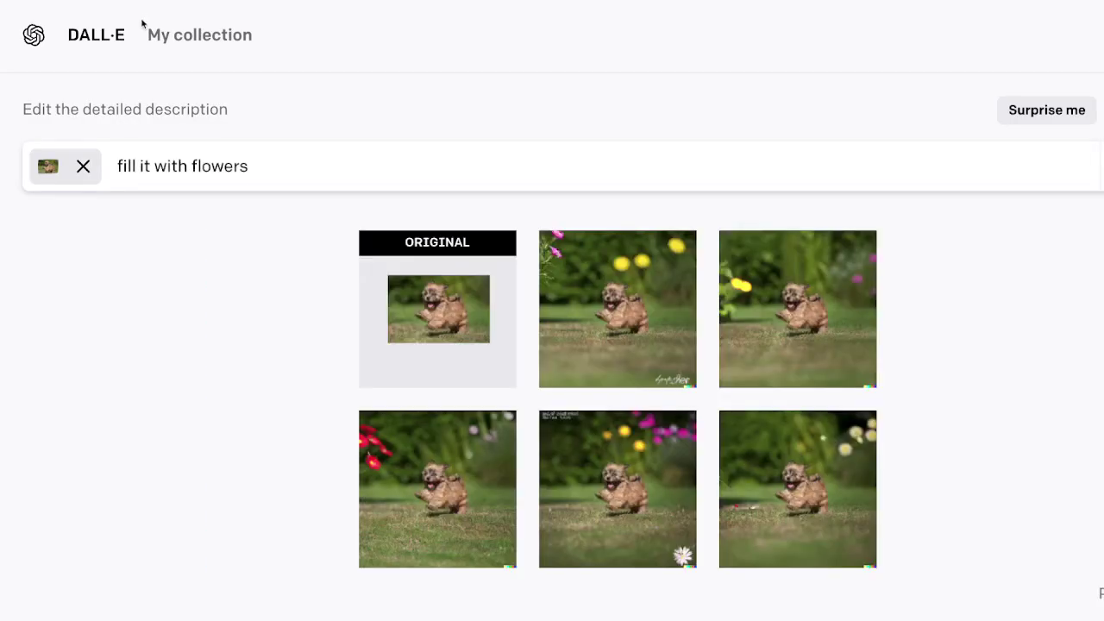
- Switch to DALL·E and examine the generated puppy images with flowers one by one at large size
left_click(373, 285)
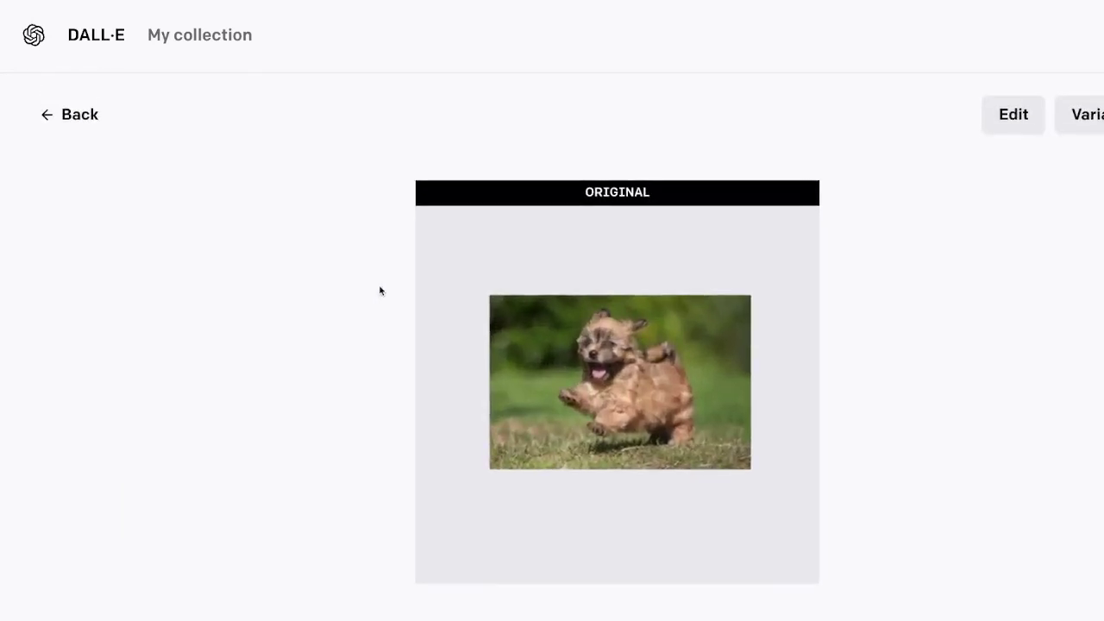
key("Right")
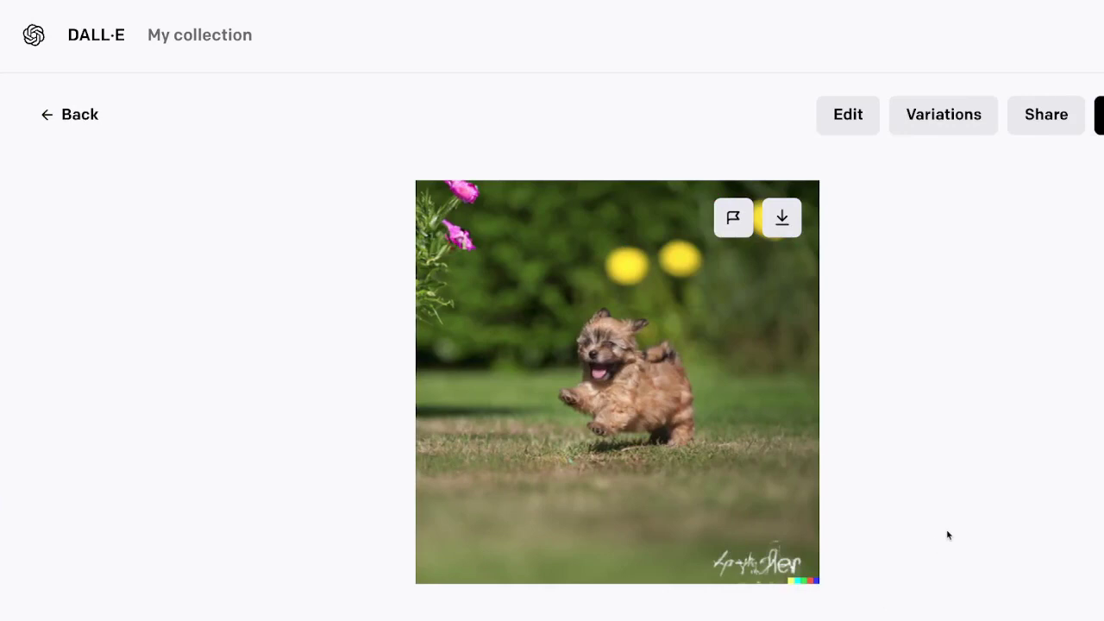
key("Right")
key("Right")
key("Right")
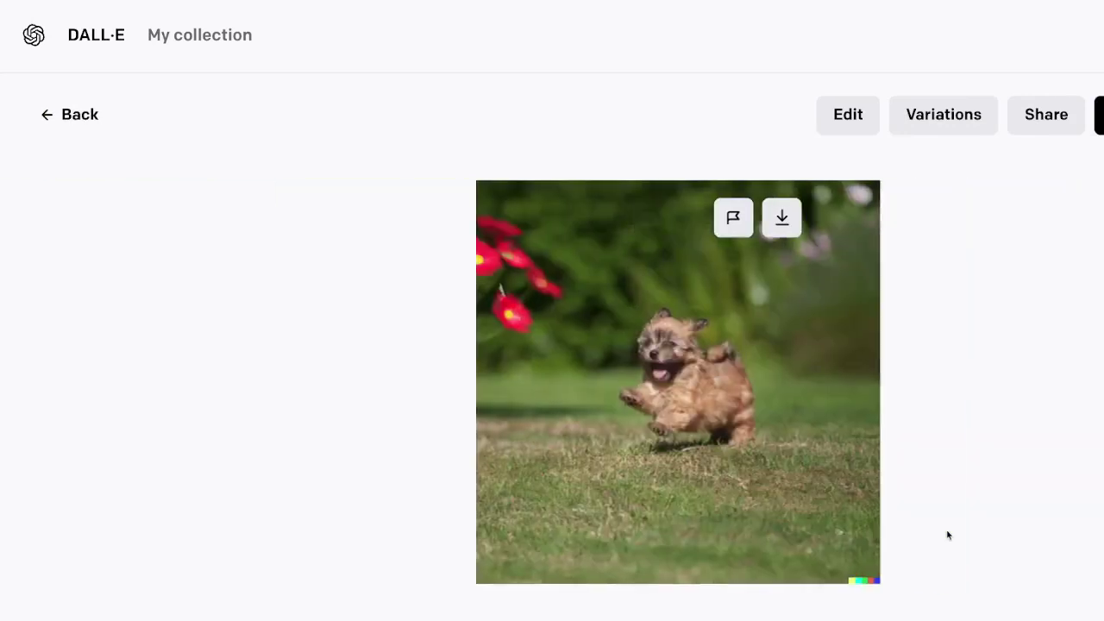
key("Right")
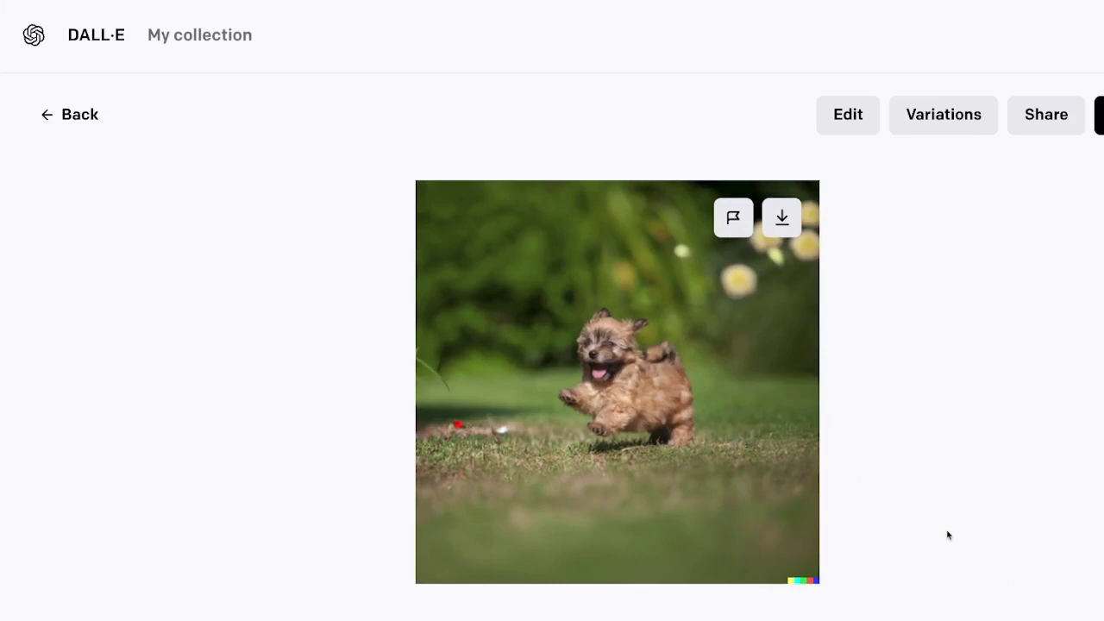
- Upload cathedral-ng.png for editing, cropped to a square with blank space above and to the left of the cathedral photo
left_click(101, 49)
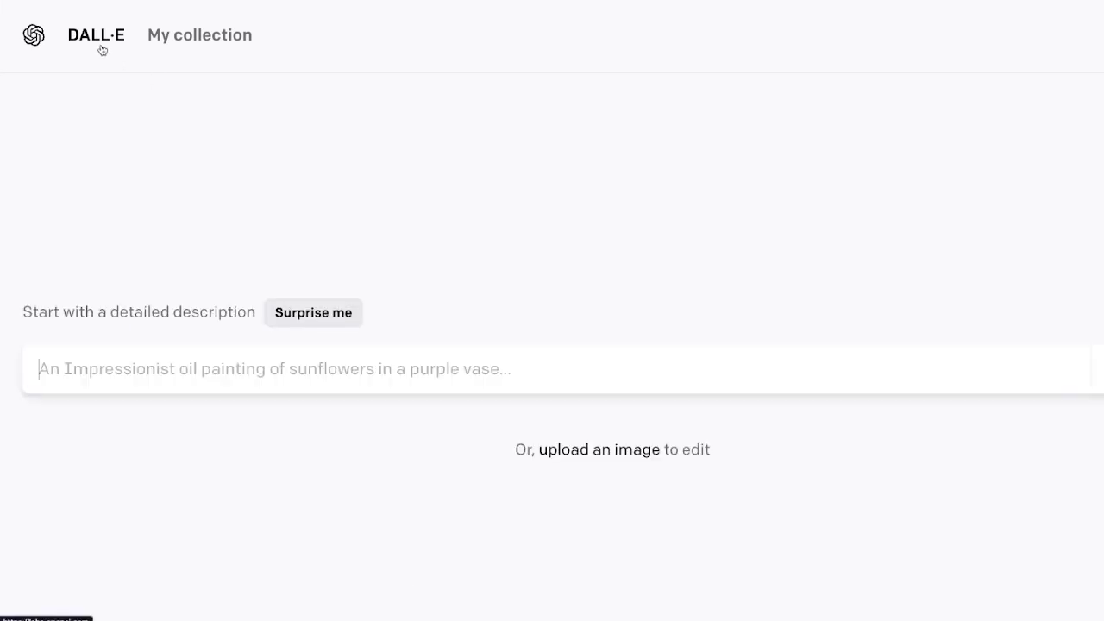
left_click(583, 450)
double_click(547, 228)
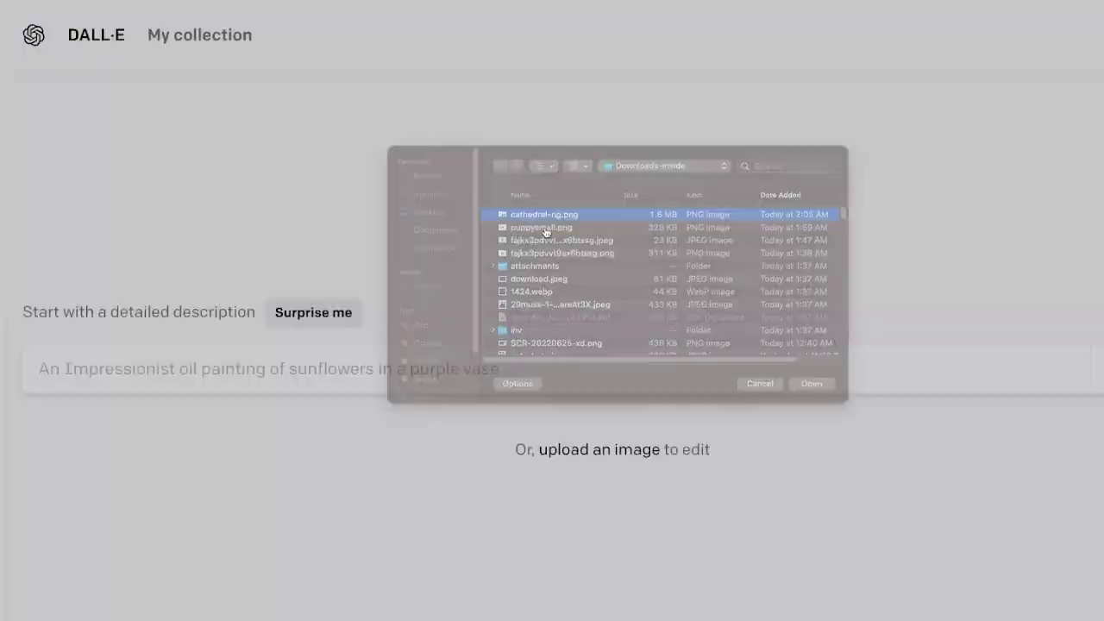
left_click_drag(611, 276, 712, 338)
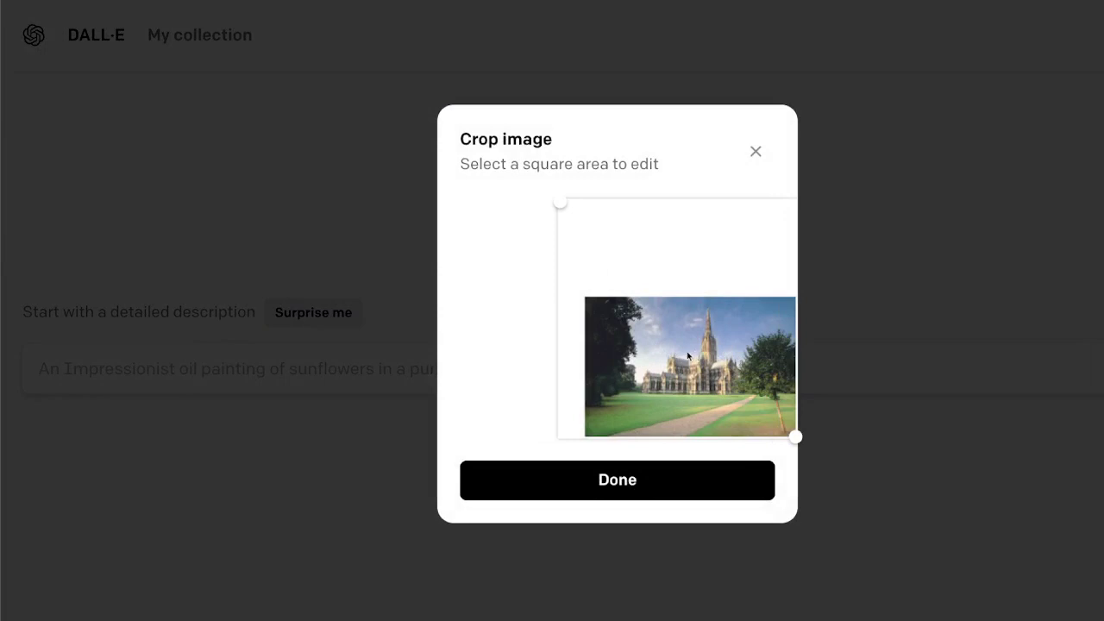
left_click_drag(687, 355, 717, 360)
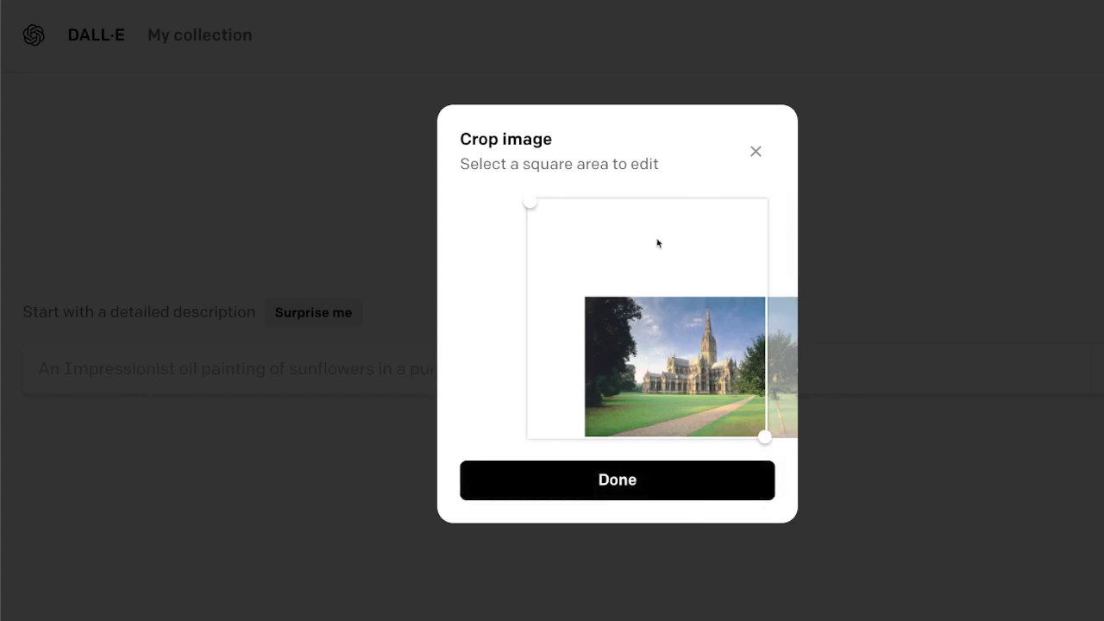
left_click(598, 478)
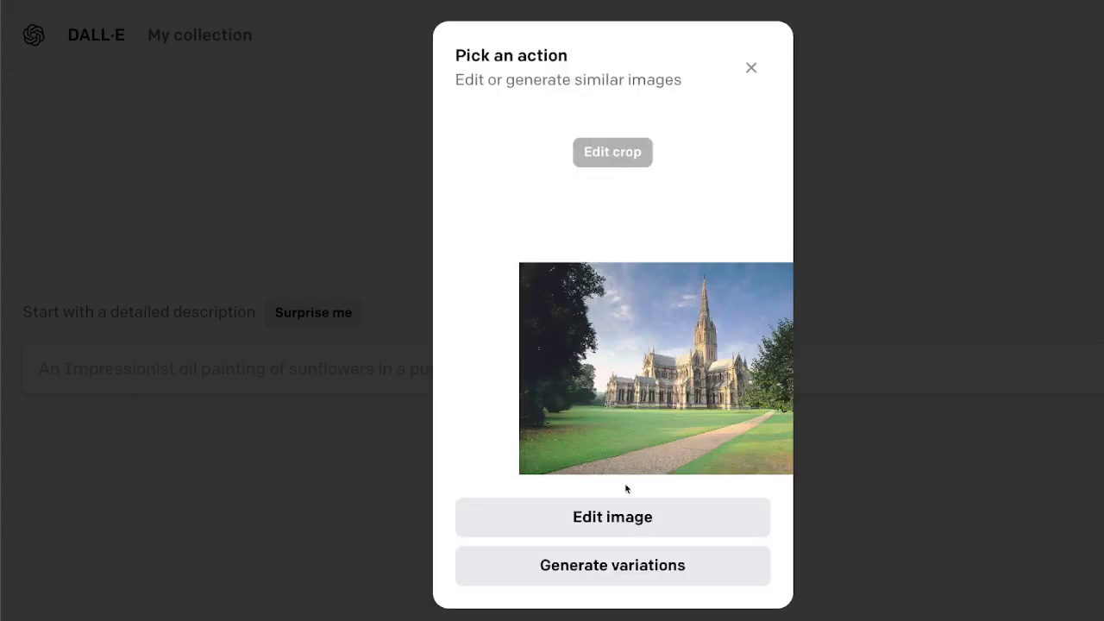
left_click(598, 518)
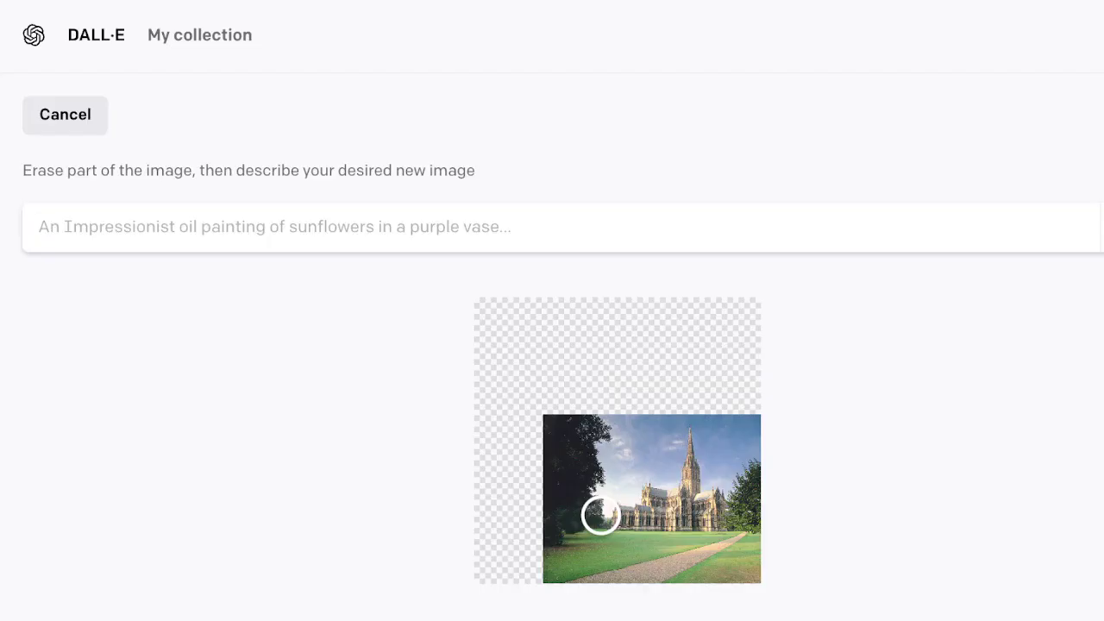
- Enter the prompt "fill", erase along the photo's left and top edges, and generate the images
left_click(449, 224)
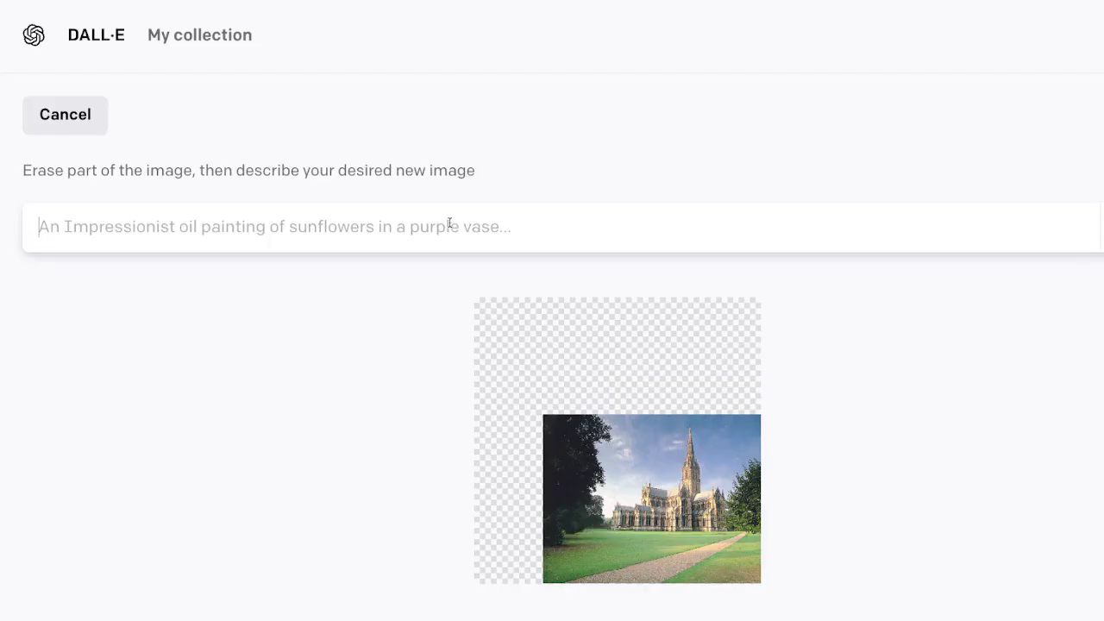
type("fill")
key("Return")
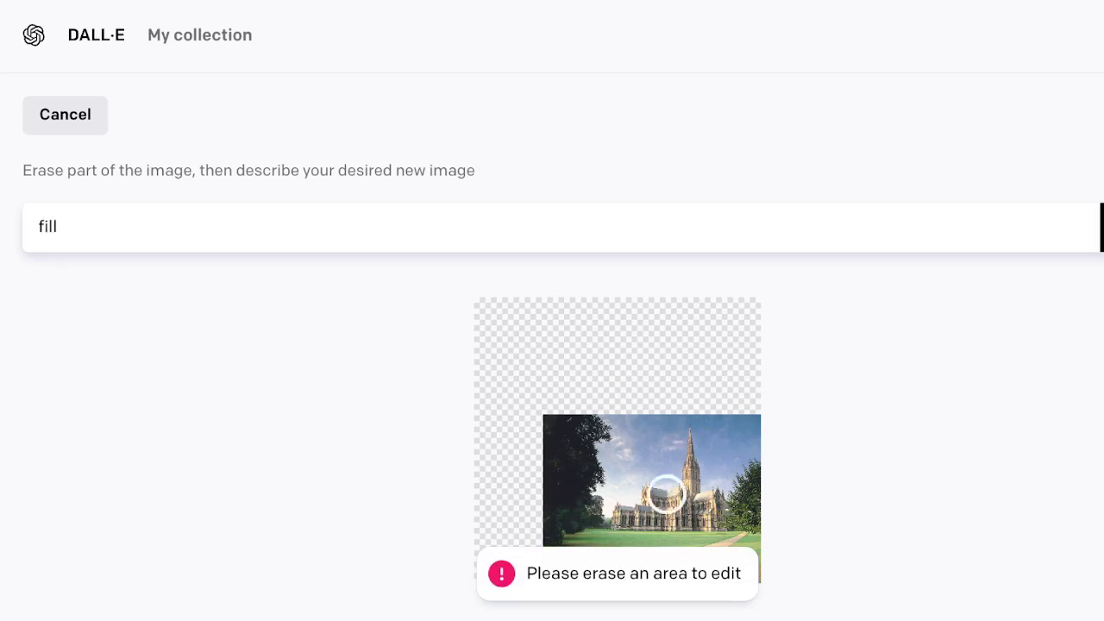
left_click_drag(538, 420, 529, 591)
mouse_move(543, 421)
left_mouse_down()
mouse_move(678, 397)
mouse_move(766, 406)
left_mouse_up()
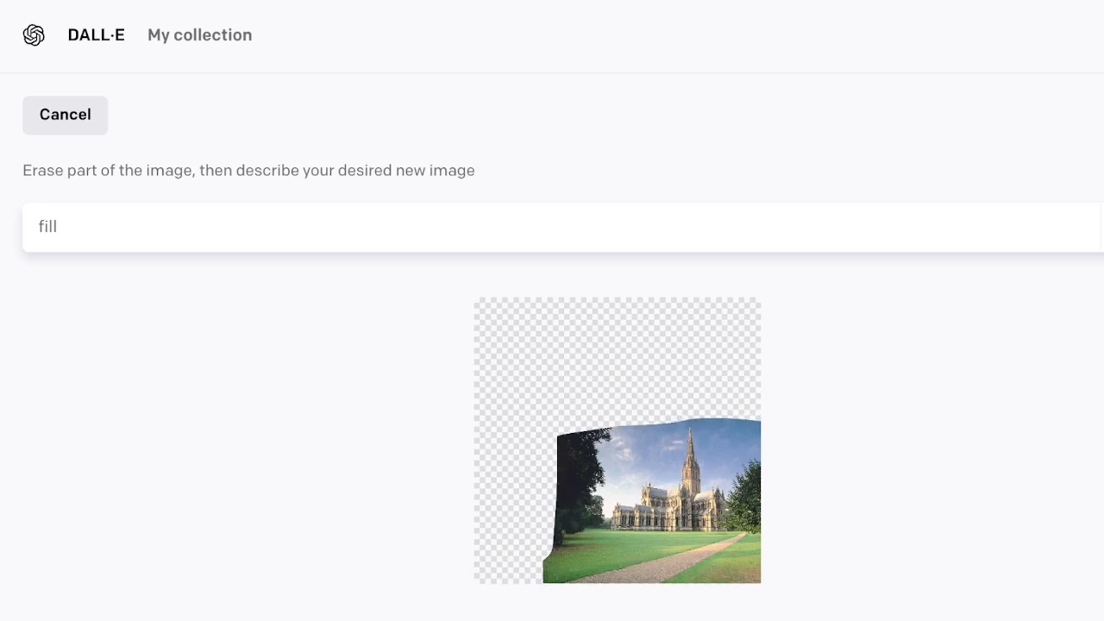
key("Return")
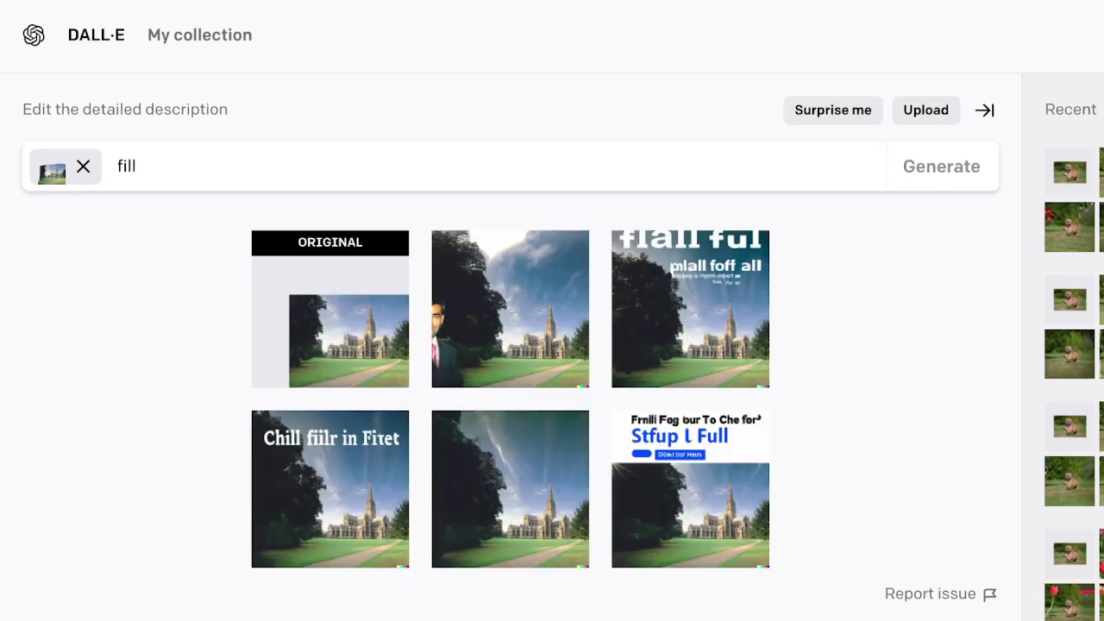
- Examine the generated cathedral images one by one at large size
left_click(312, 327)
key("Right")
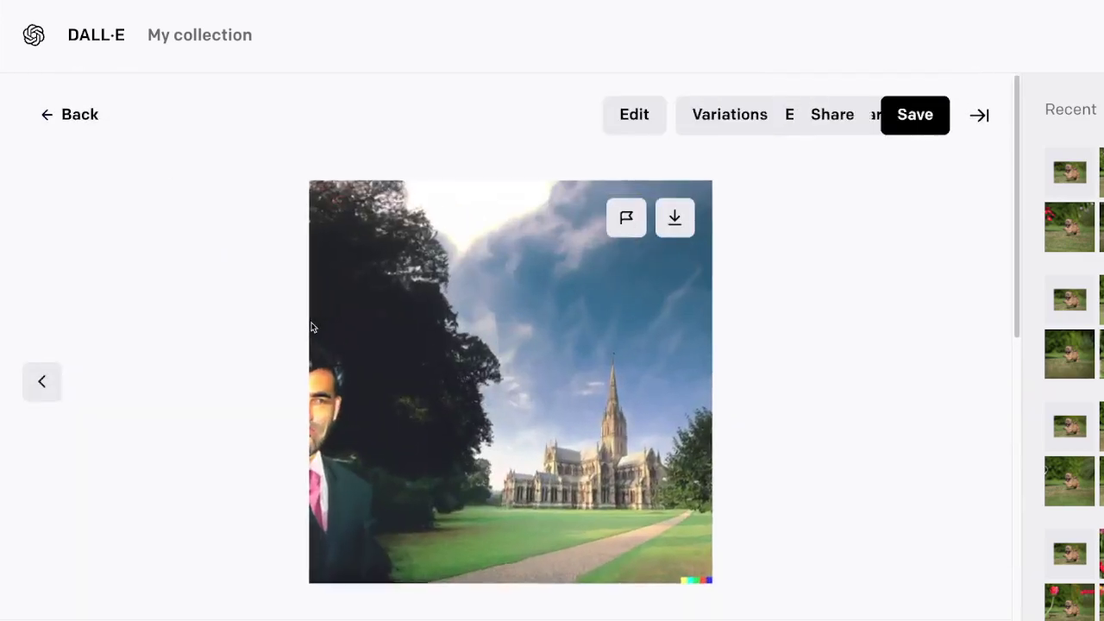
key("Right")
key("Right")
key("Right")
key("Right")
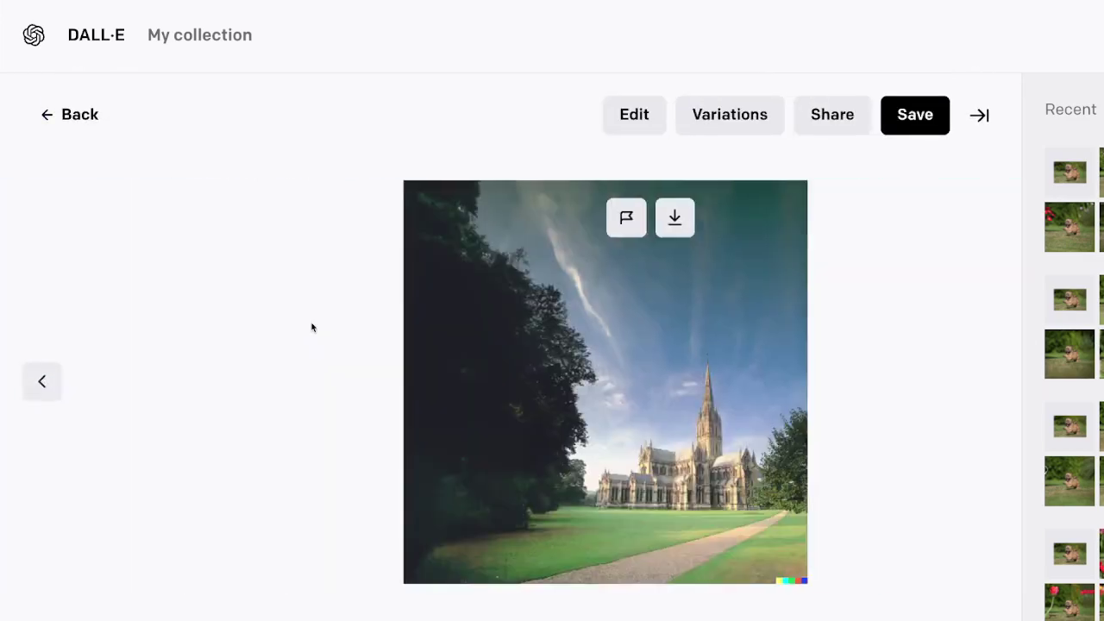
- Return to the cathedral results, change the prompt to "fill in with lush green meadow", and generate new images
key("Escape")
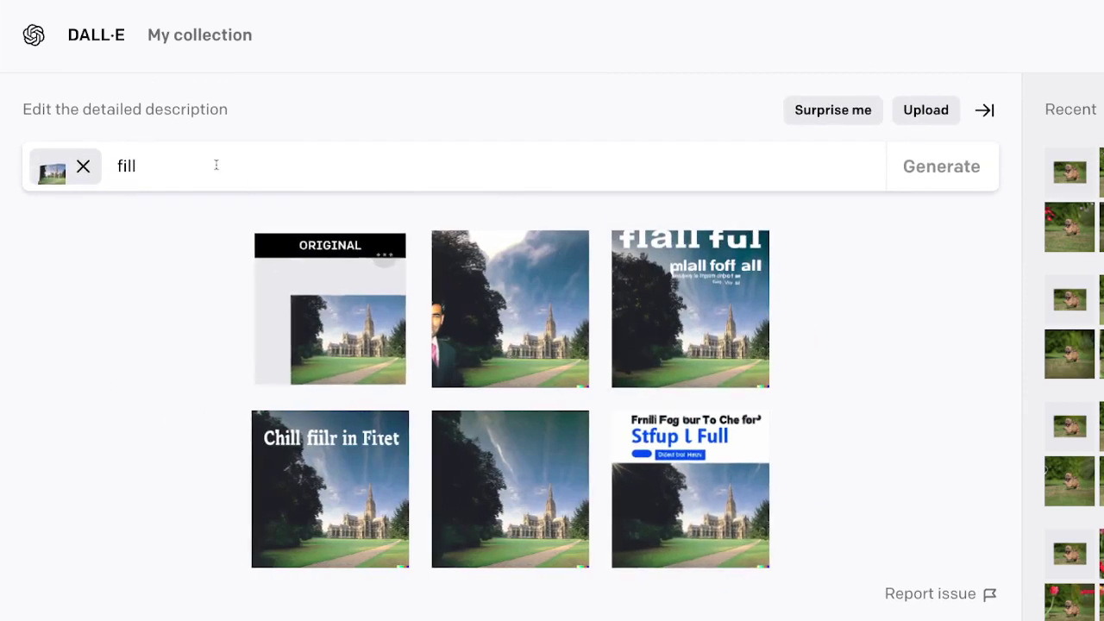
type("i")
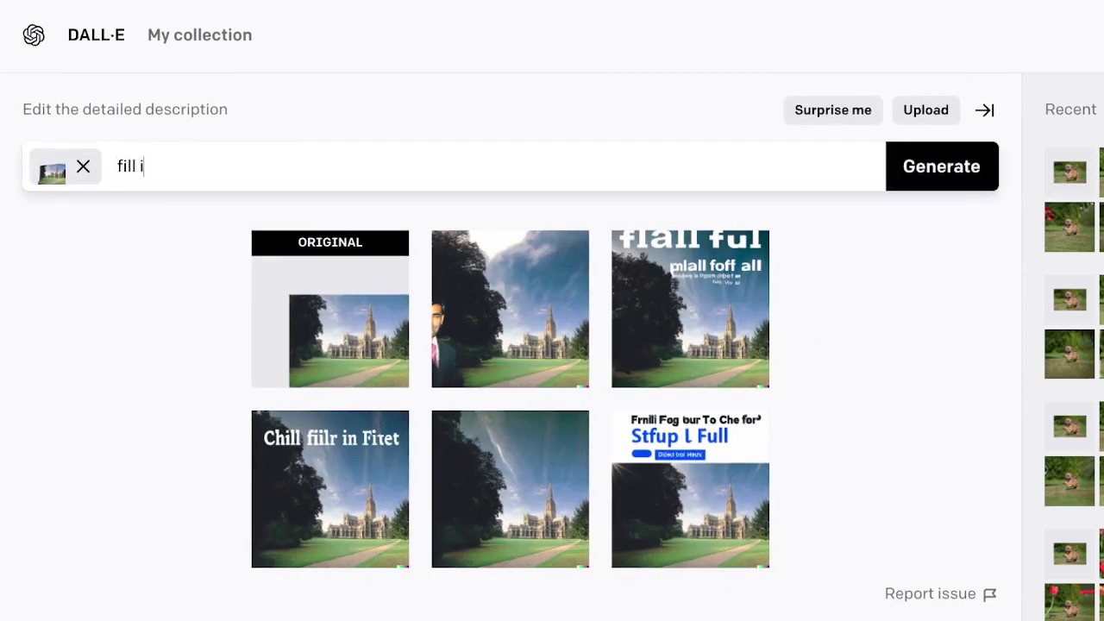
type("n with lush green meadow")
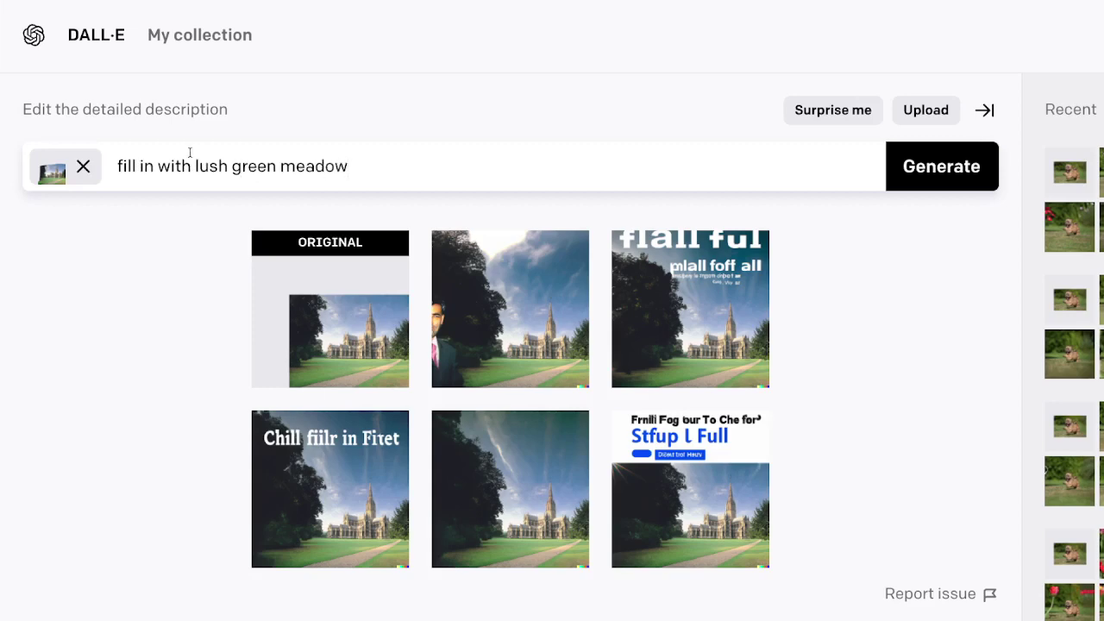
left_click(932, 160)
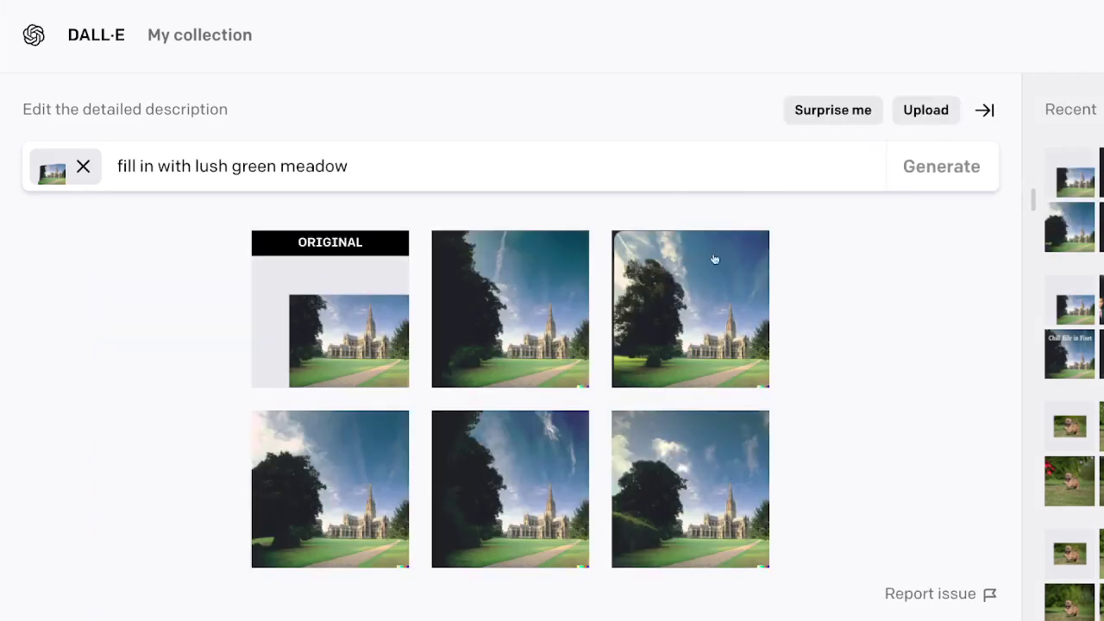
- Examine the generated meadow versions of the cathedral at large size, starting from the original, and return to the results
left_click(383, 259)
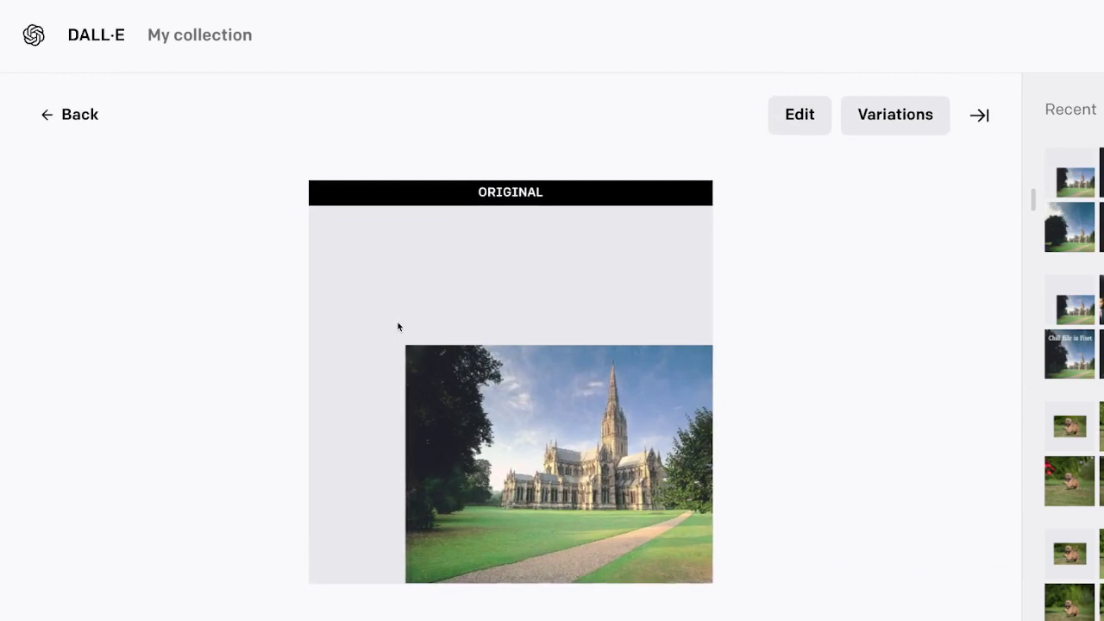
key("Right")
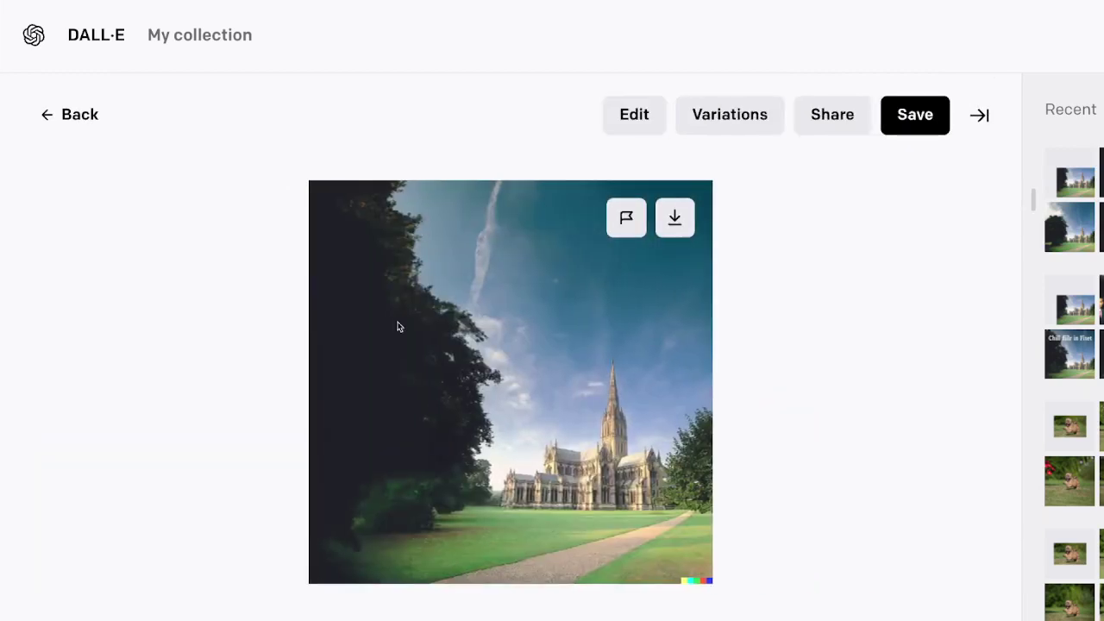
key("Right")
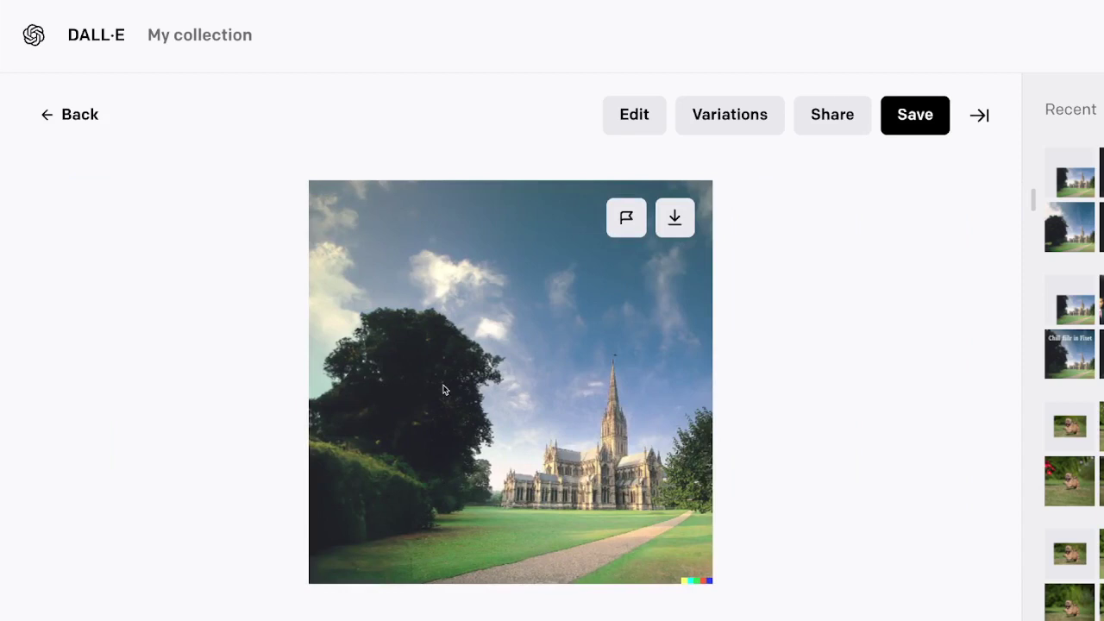
left_click(102, 118)
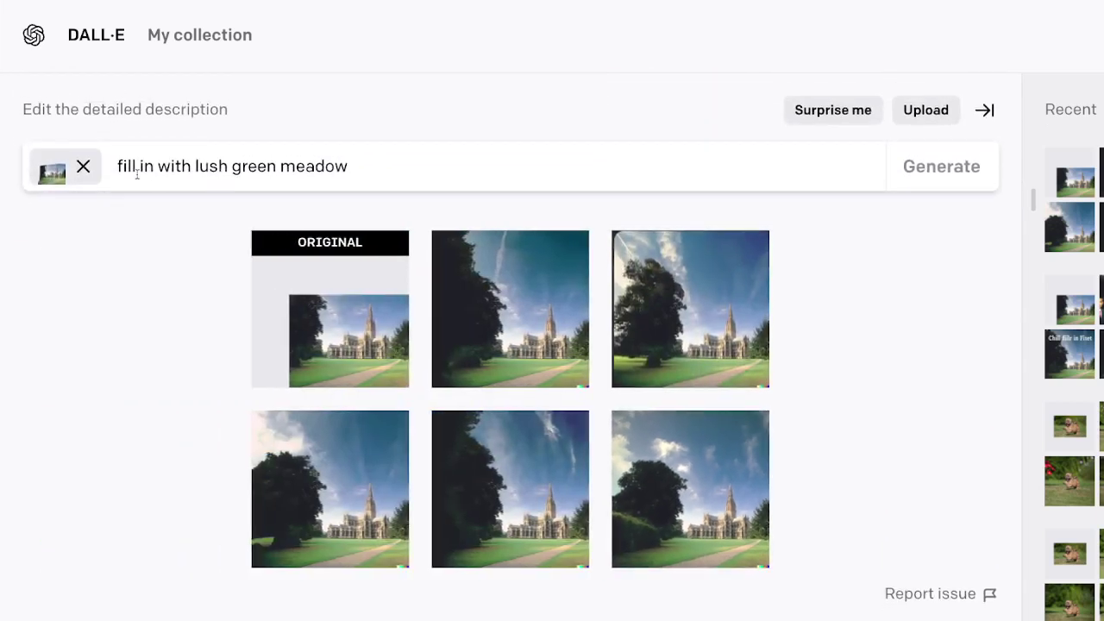
- Extend the prompt to "fill in with lush green meadow where a red tesla is parked" and generate the images
left_click(387, 176)
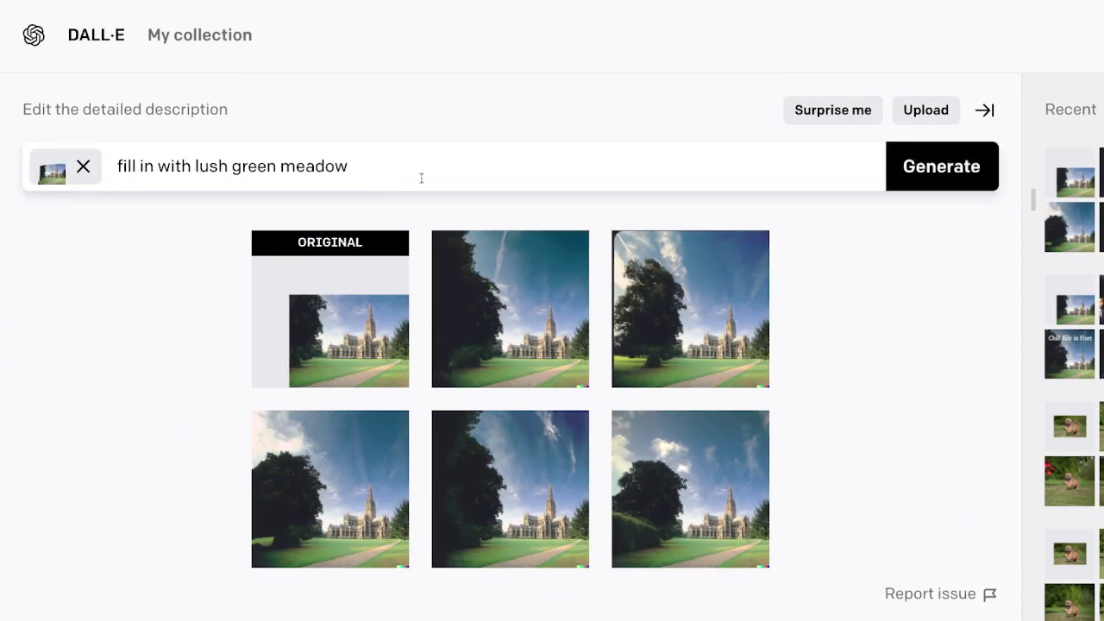
type("where a red tesla is parked")
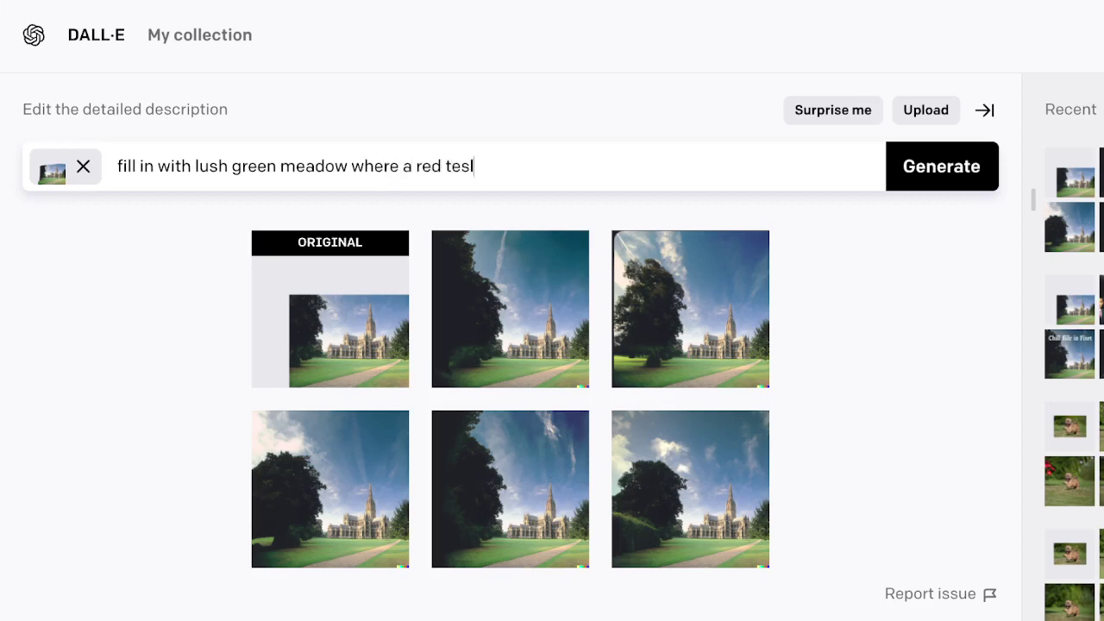
left_click(919, 156)
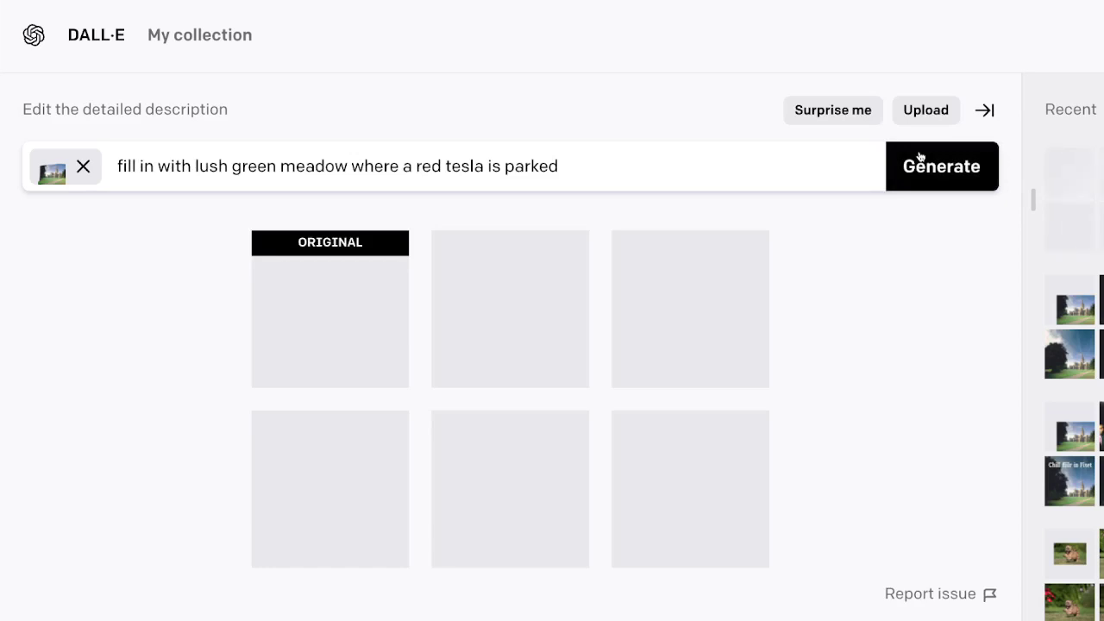
- Examine the red Tesla versions of the cathedral image at large size, comparing neighbouring ones, and return to the results
left_click(375, 332)
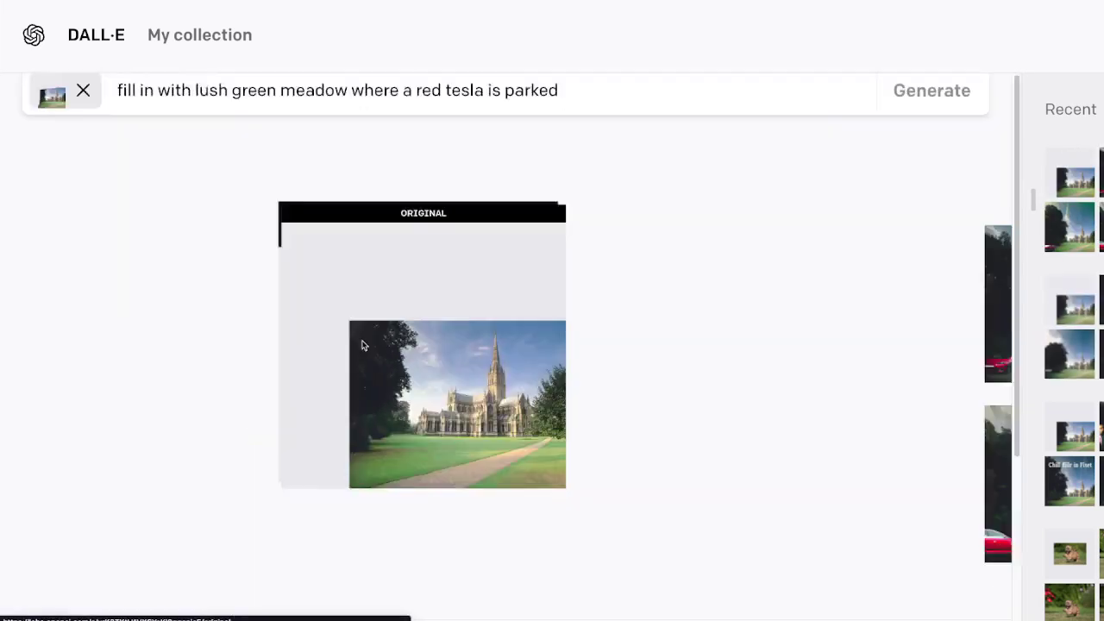
key("Right")
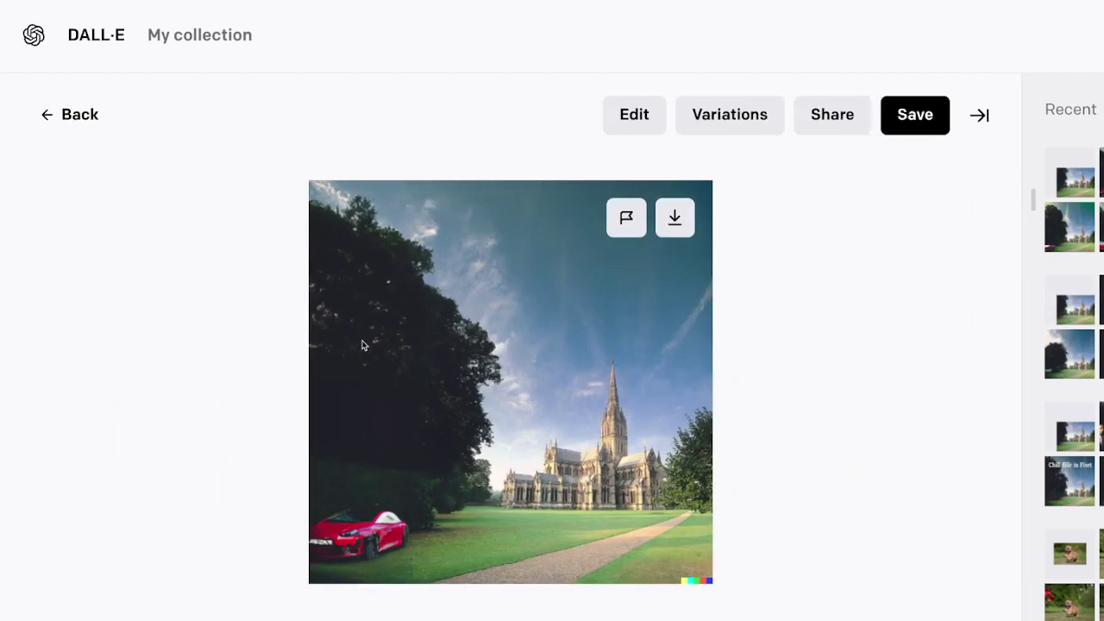
key("Right")
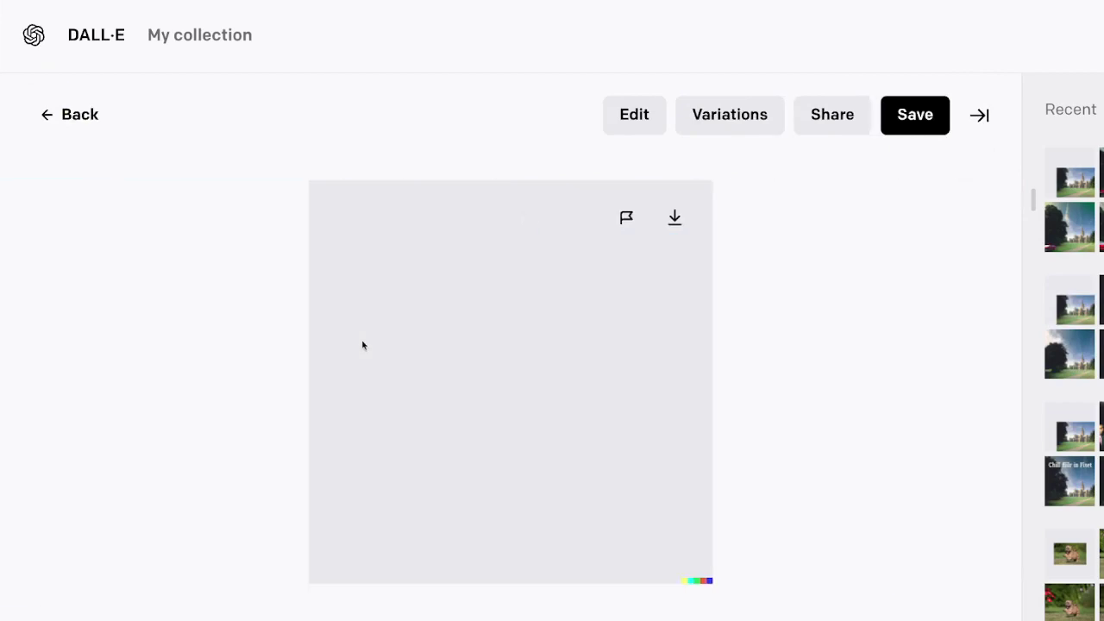
key("Left")
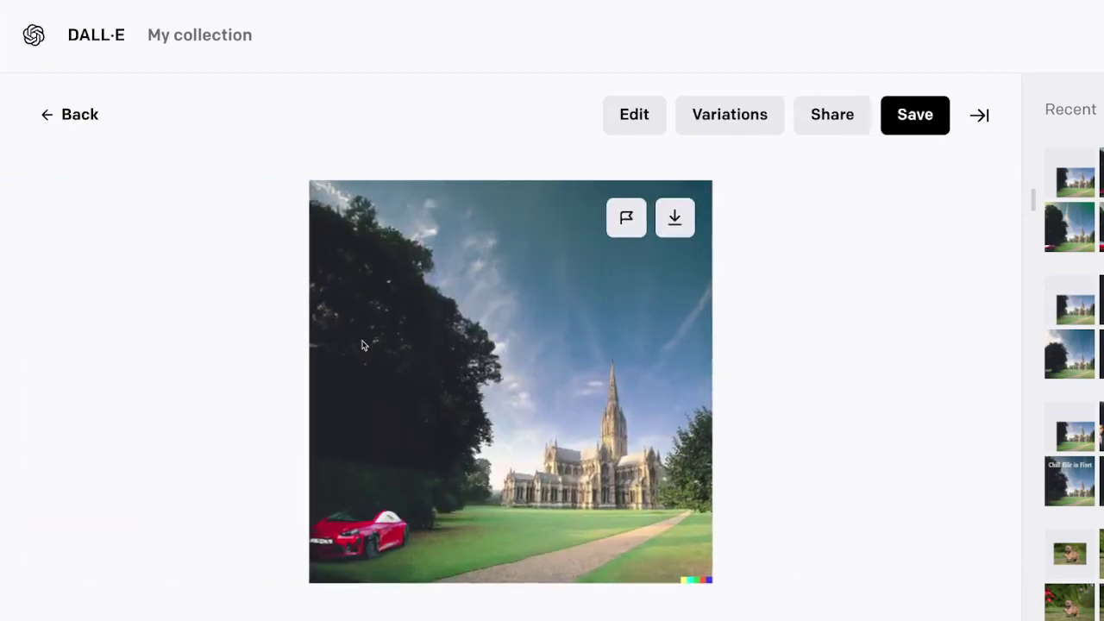
key("Right")
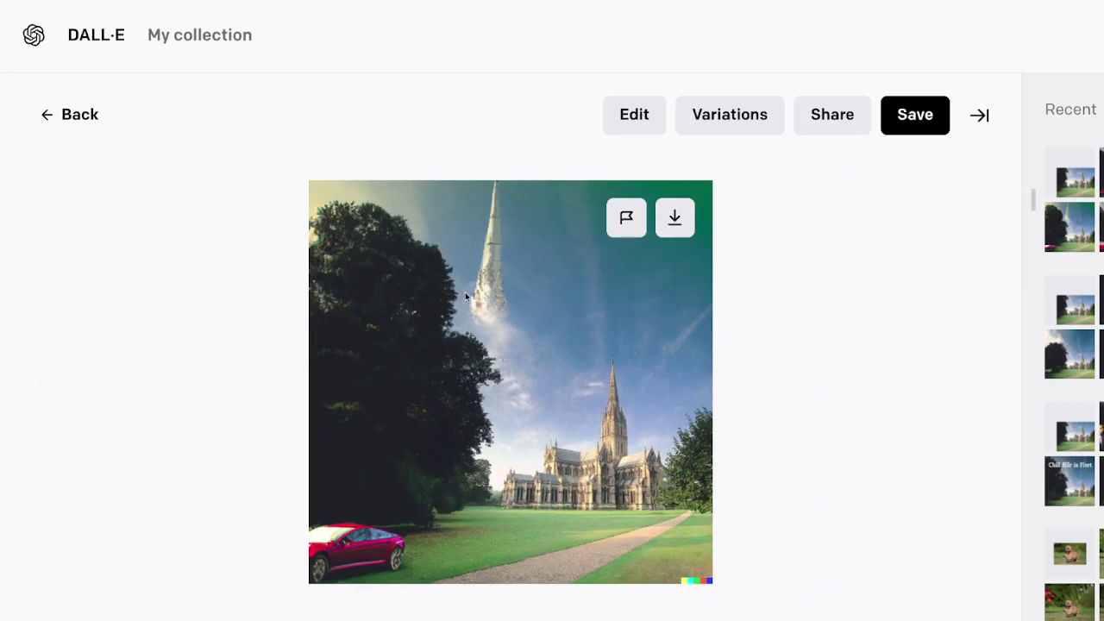
key("Left")
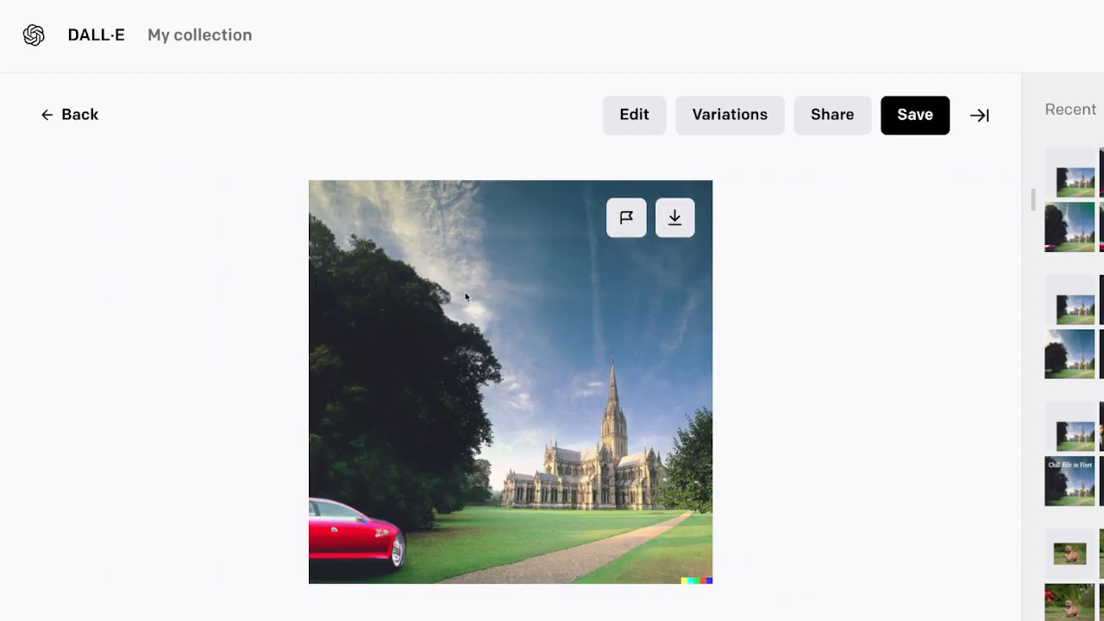
key("Right")
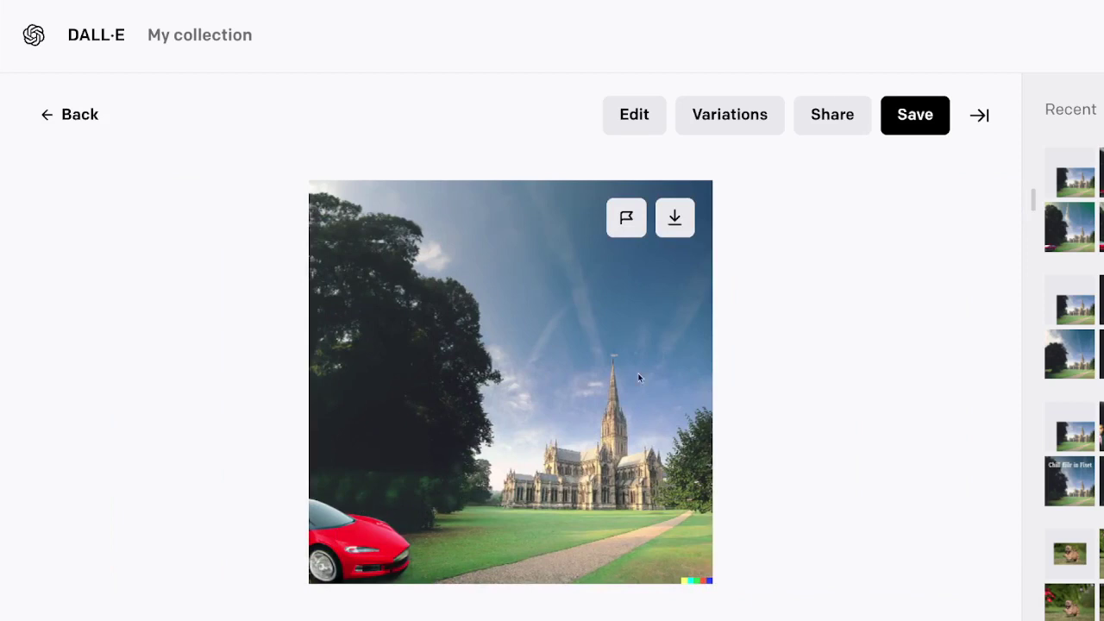
left_click(82, 117)
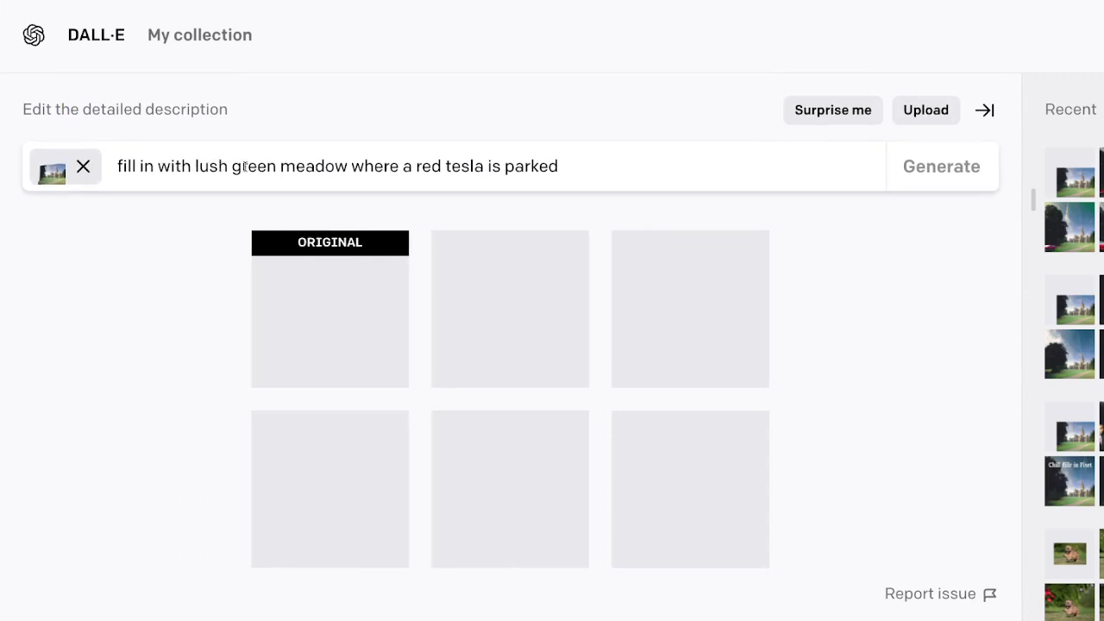
- Replace the prompt's meadow and Tesla wording so it reads "fill in with an apple tree", and generate the images
left_click_drag(195, 167, 558, 166)
type("a tree")
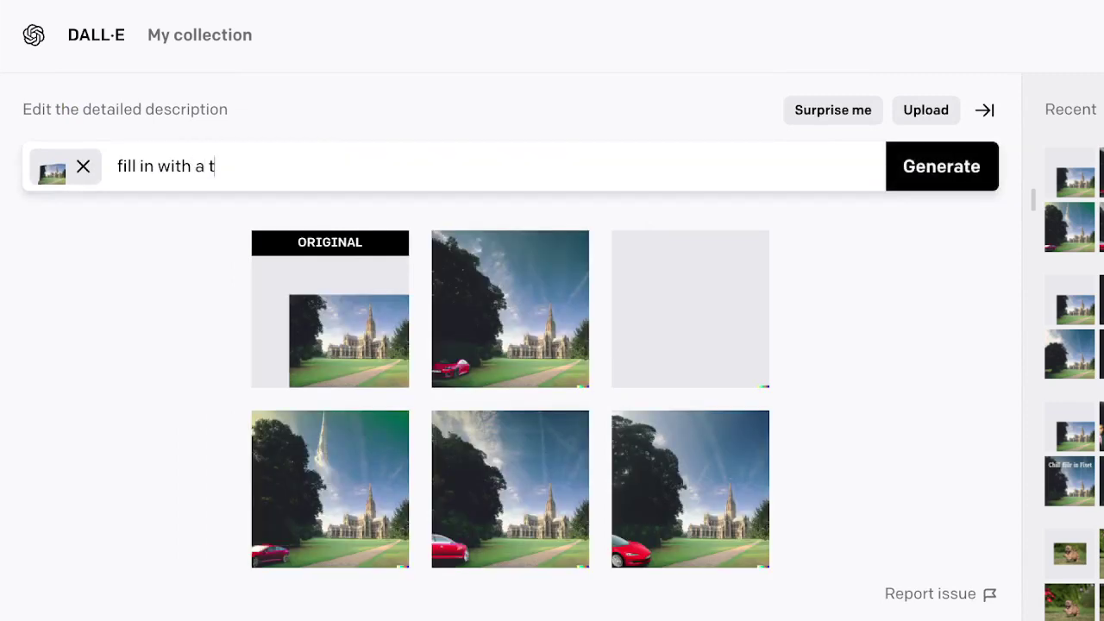
key("BackSpace")
key("BackSpace")
key("BackSpace")
key("BackSpace")
key("BackSpace")
type("n apple tree where")
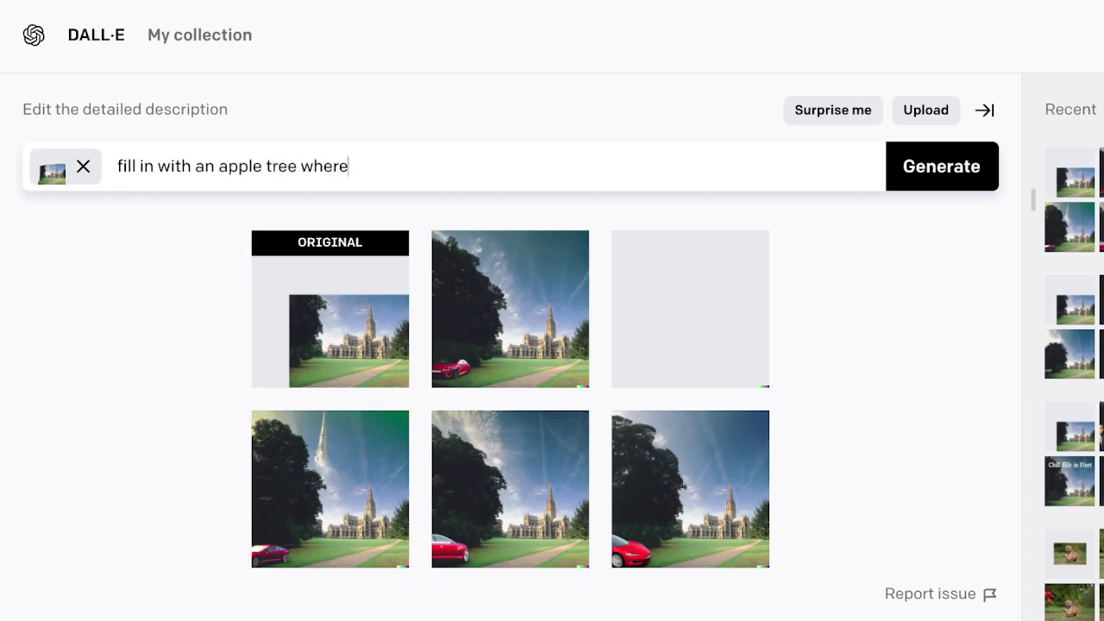
key("BackSpace")
key("BackSpace")
key("BackSpace")
key("BackSpace")
key("BackSpace")
left_click(965, 183)
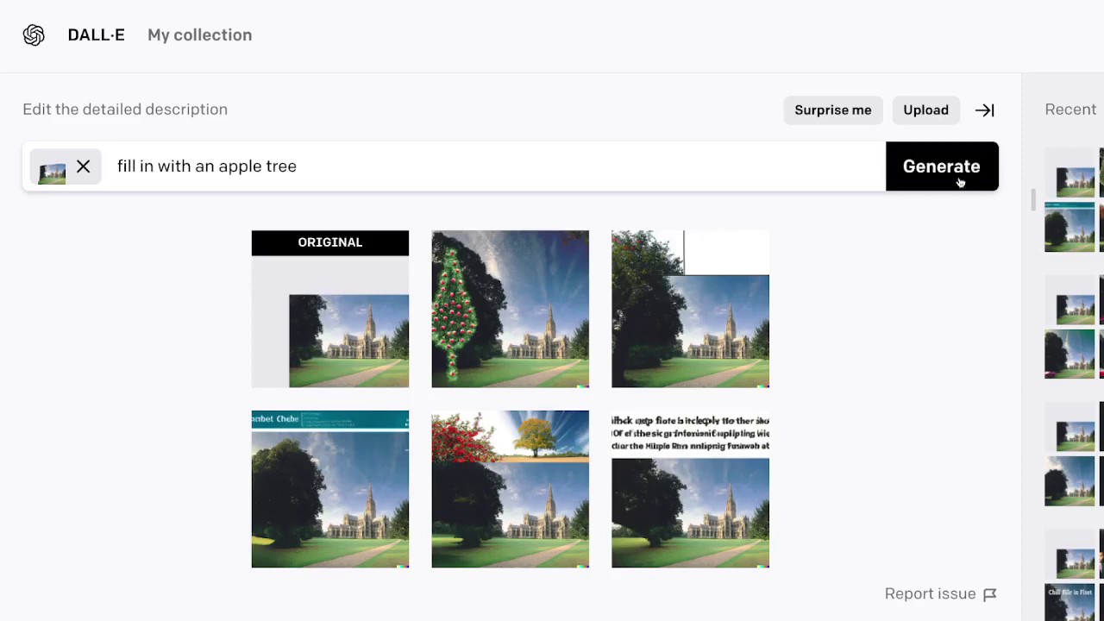
left_click(911, 184)
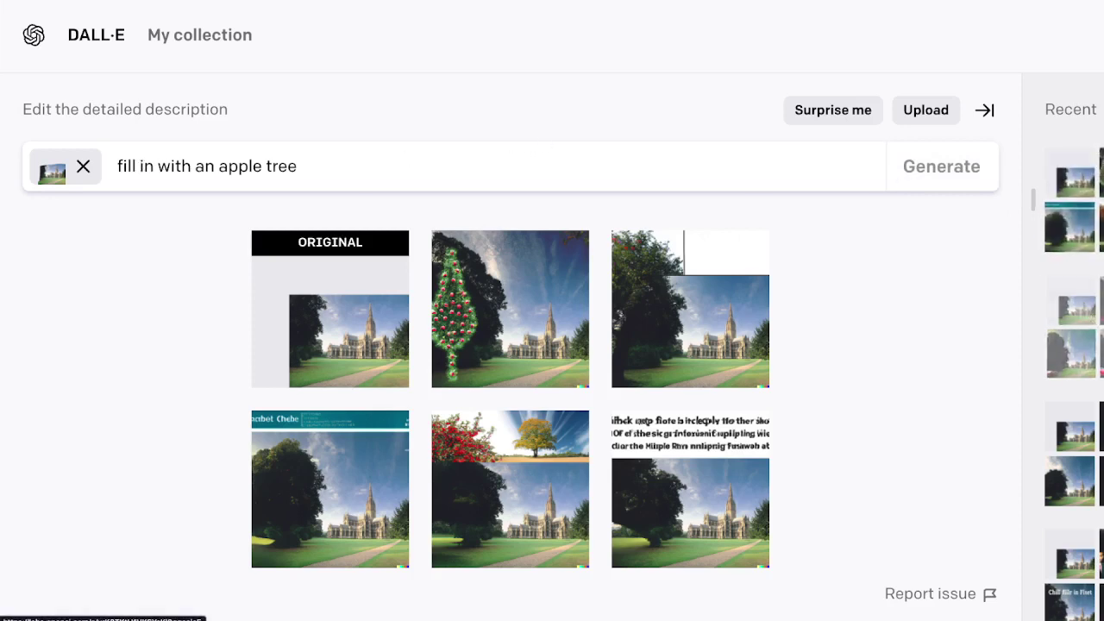
- Reopen the earlier "fill in with lush green meadow" generation from the recent history and examine its images at large size
left_click(1088, 433)
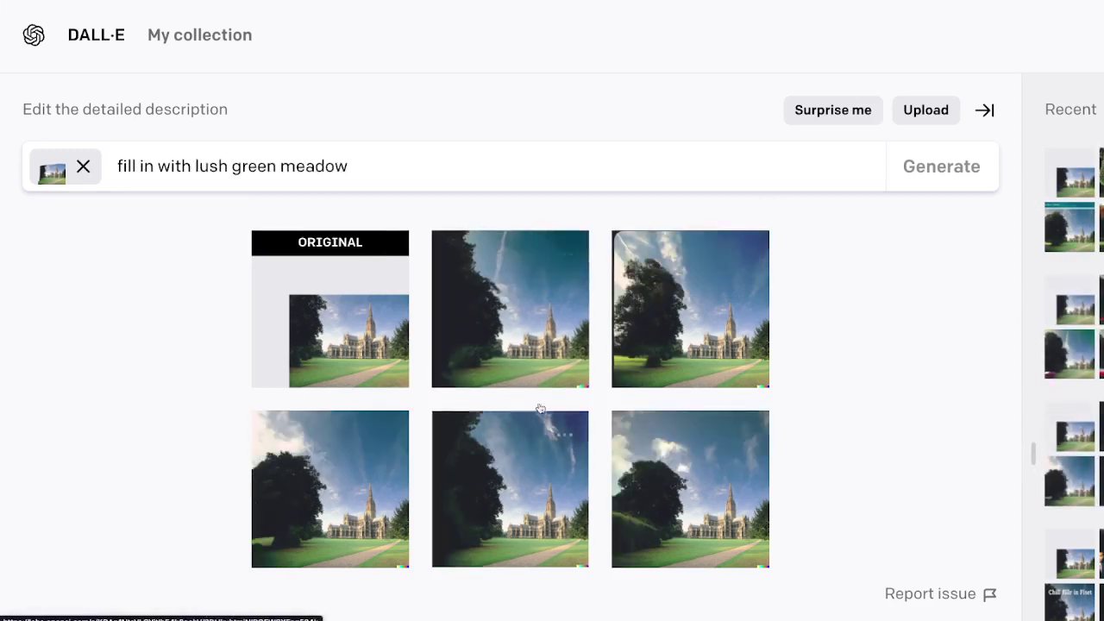
left_click(526, 379)
key("Right")
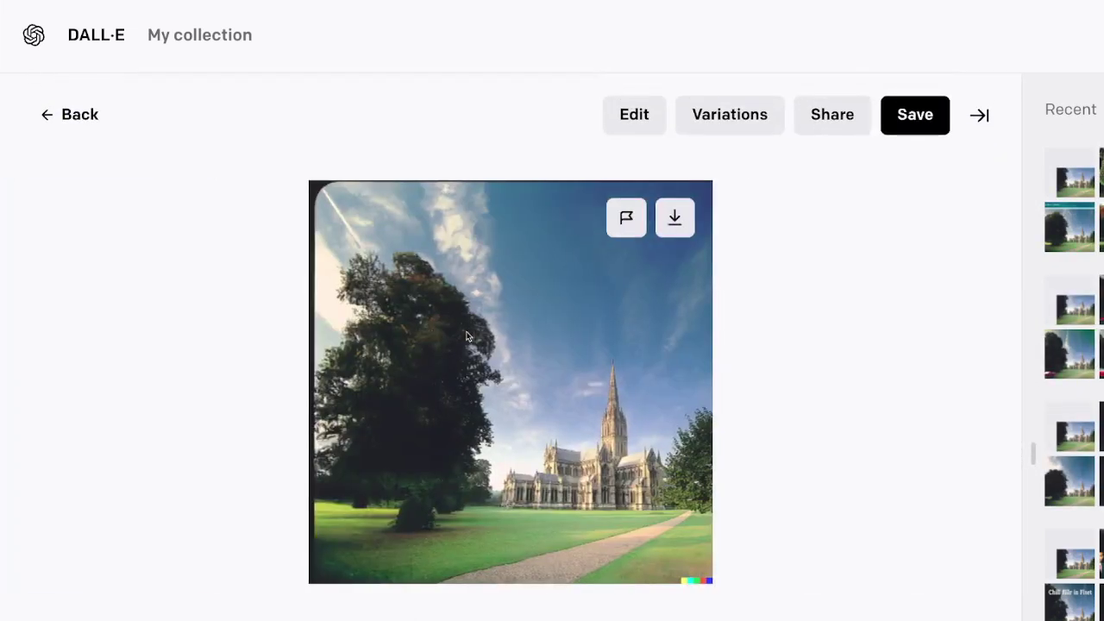